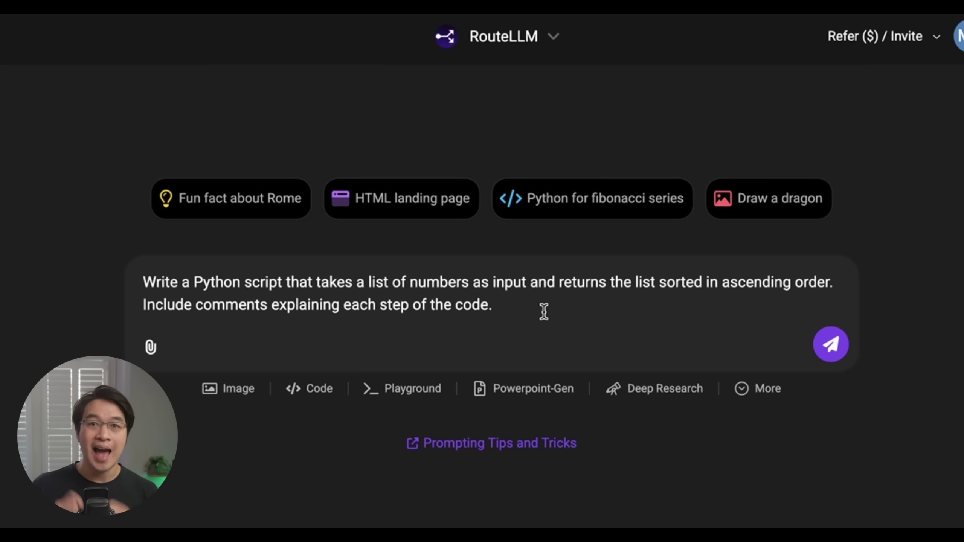
- Send the sorting-script prompt, then attach the brochure PDF and request ten key points
key(Return)
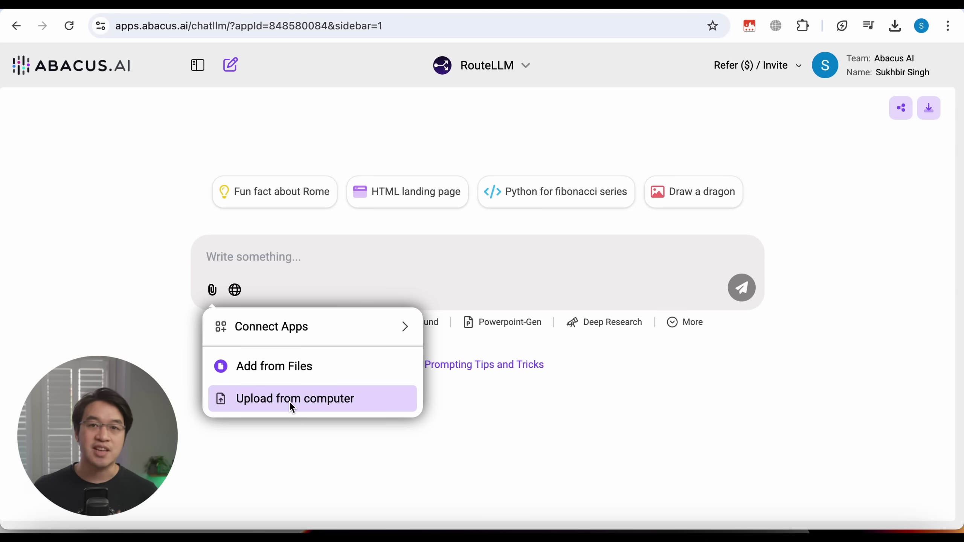
click(291, 400)
click(407, 158)
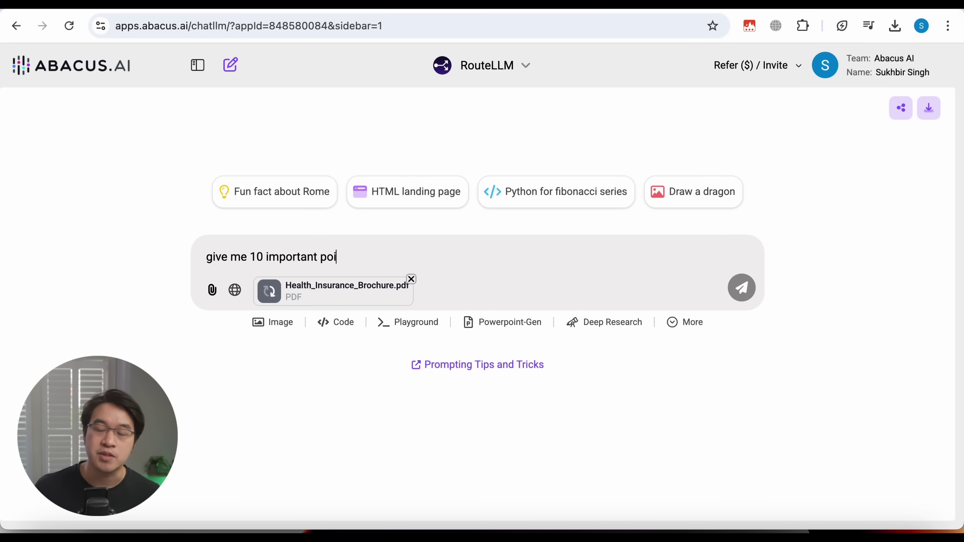
text(nts from this pdf)
key(Return)
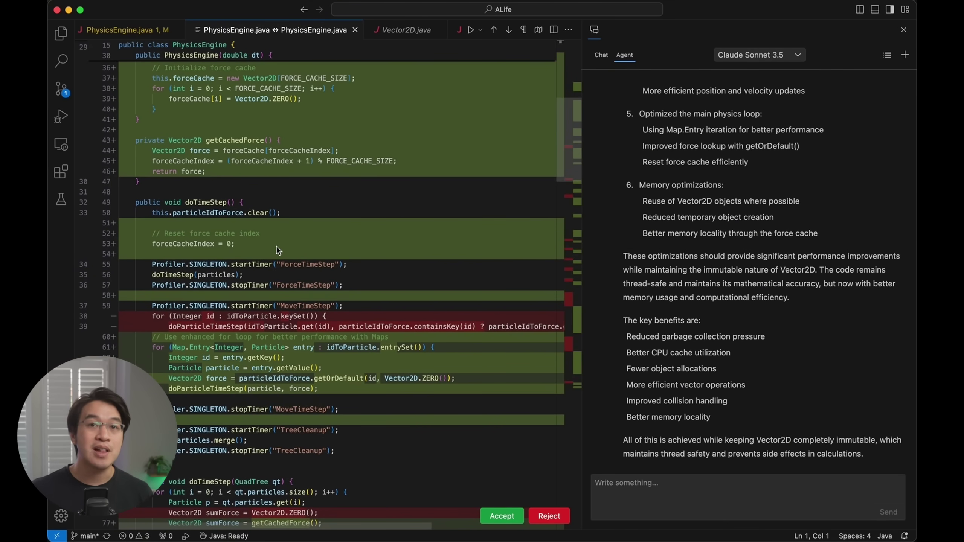
scroll(276, 246, down, 5)
scroll(401, 222, down, 3)
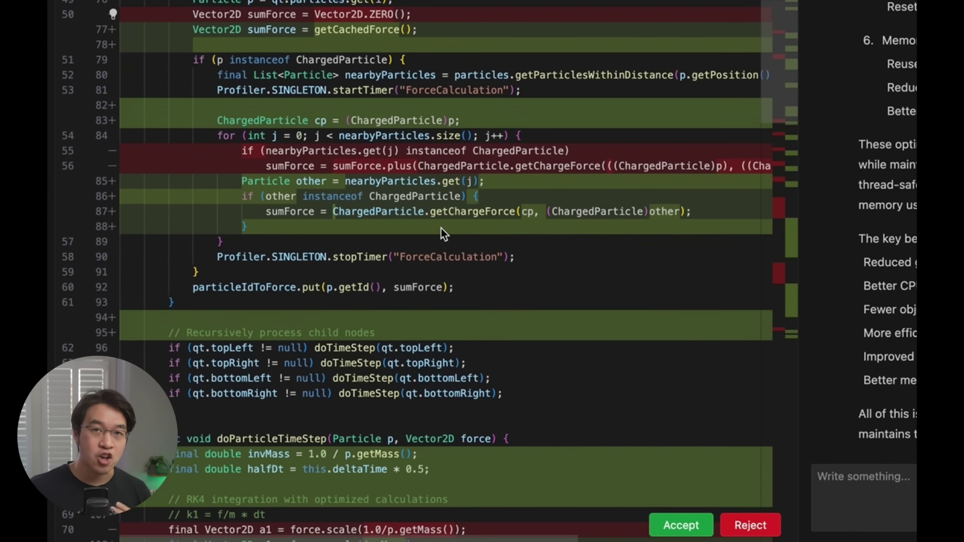
scroll(441, 228, down, 3)
scroll(295, 273, down, 2)
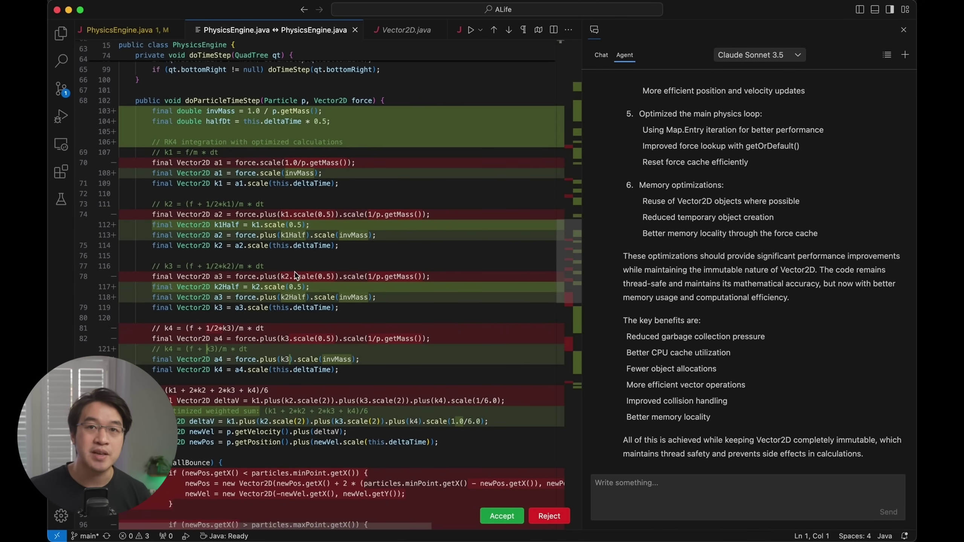
scroll(294, 271, down, 2)
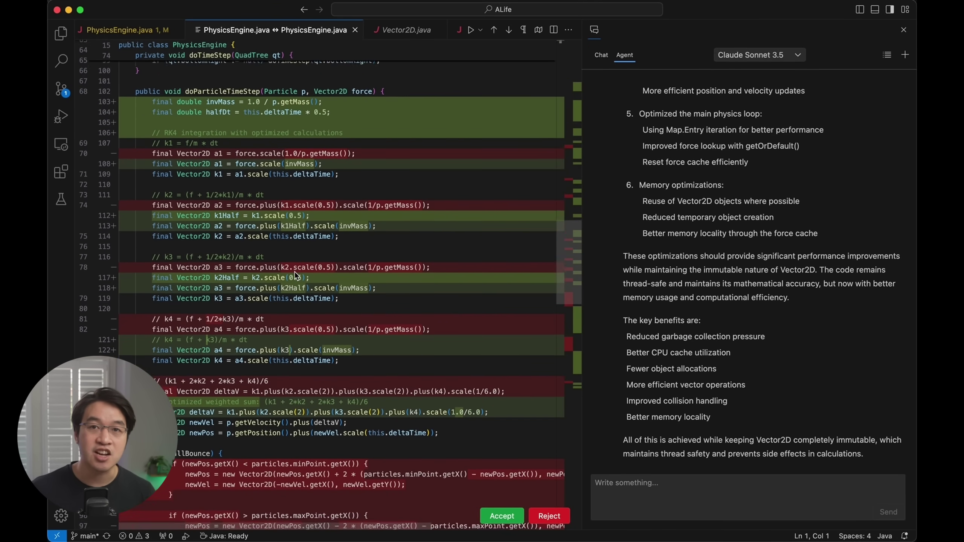
scroll(295, 271, down, 3)
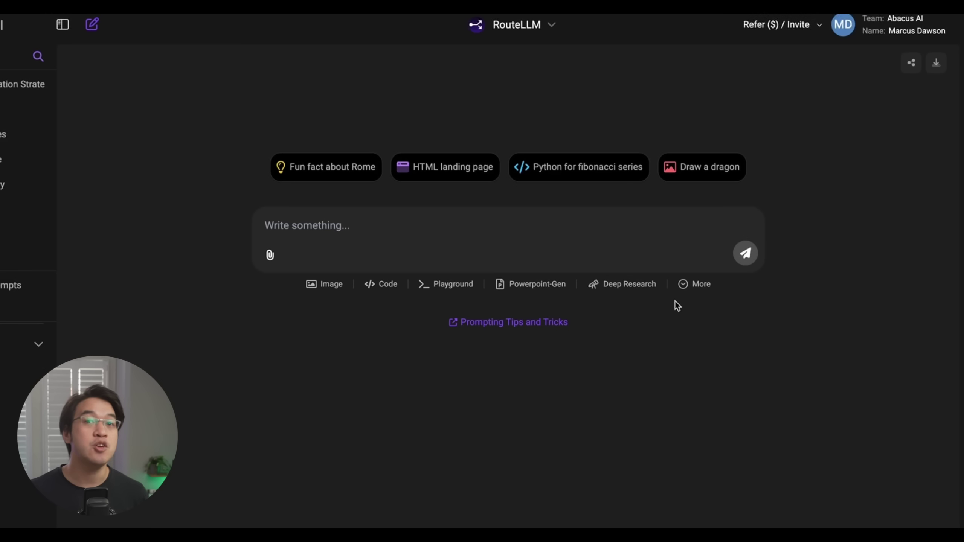
- Try the Humanize tool, explore the marine dashboard's confidence filter and charts, then view models
click(683, 282)
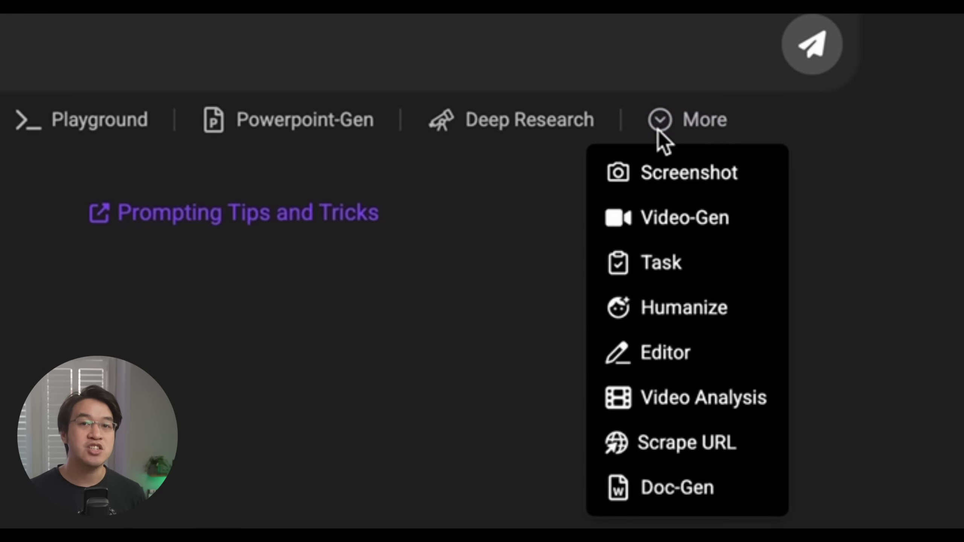
click(732, 323)
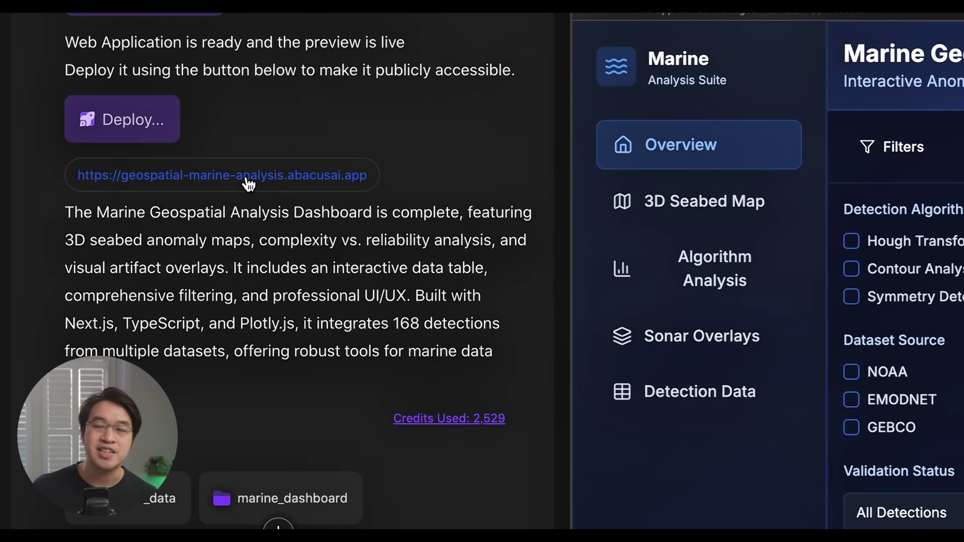
click(248, 184)
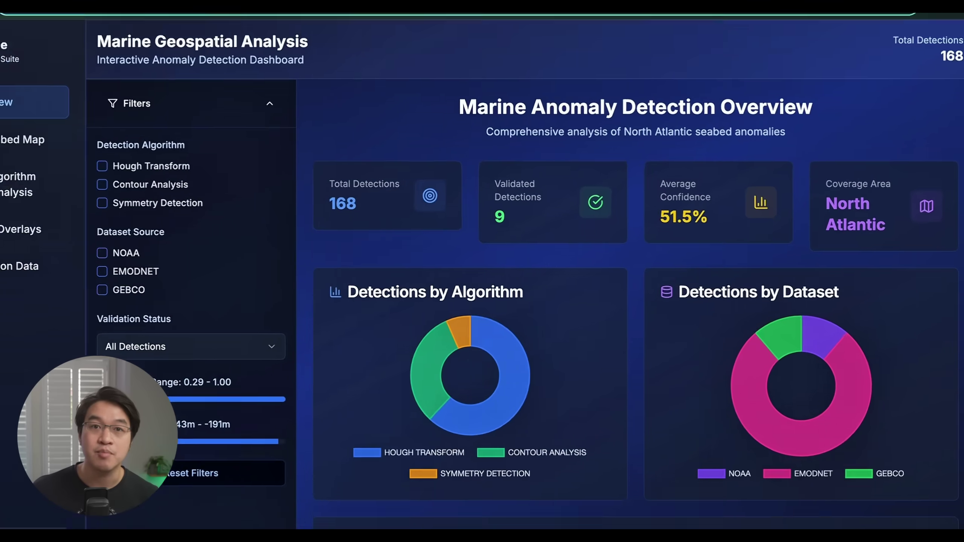
drag(307, 396, 280, 389)
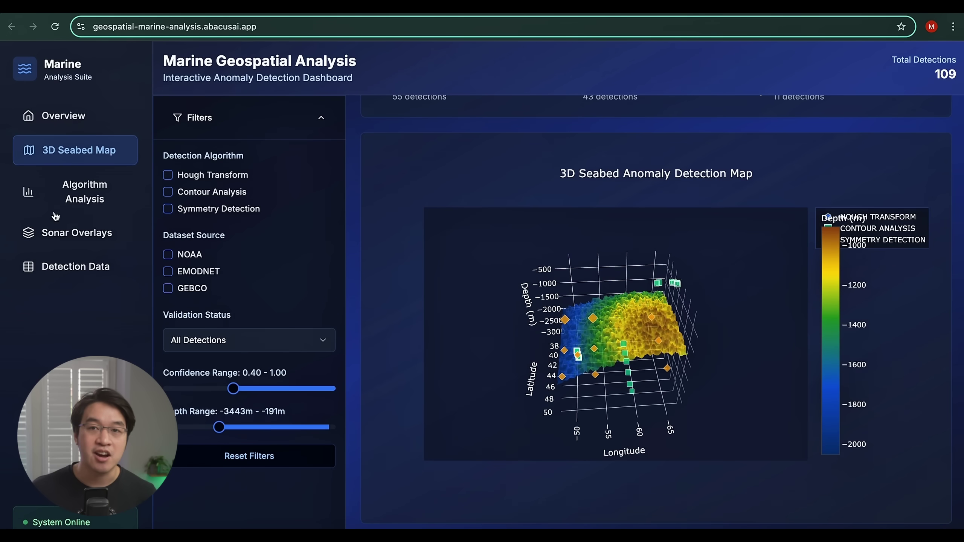
click(60, 193)
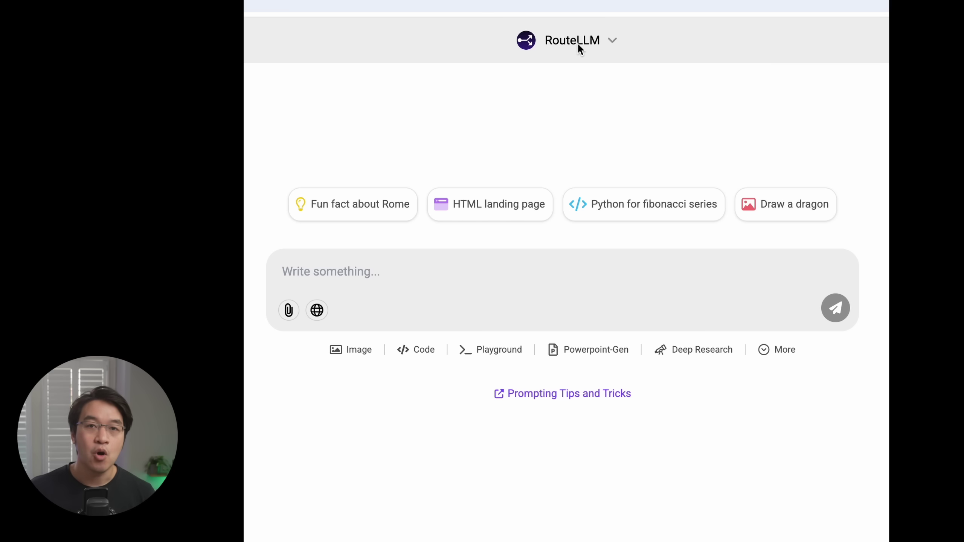
click(577, 42)
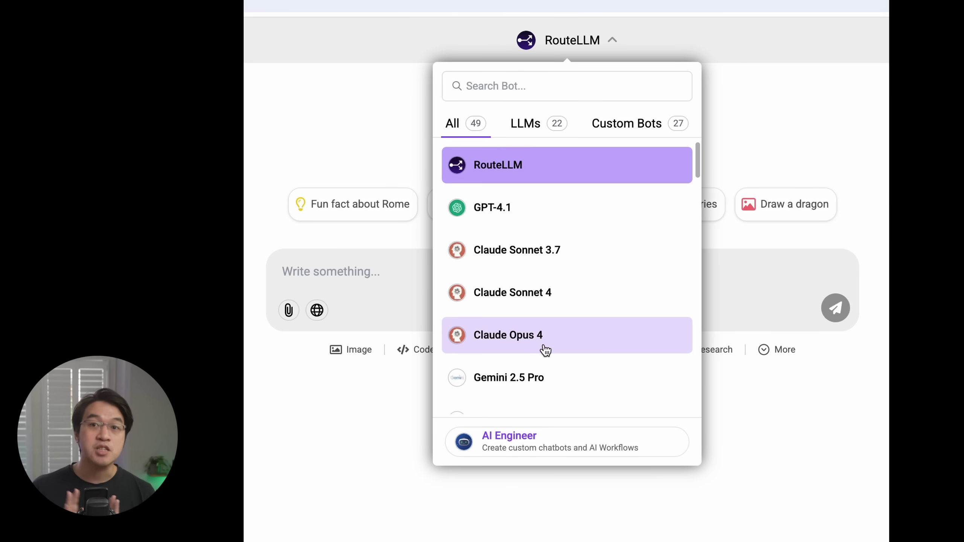
scroll(580, 344, down, 1)
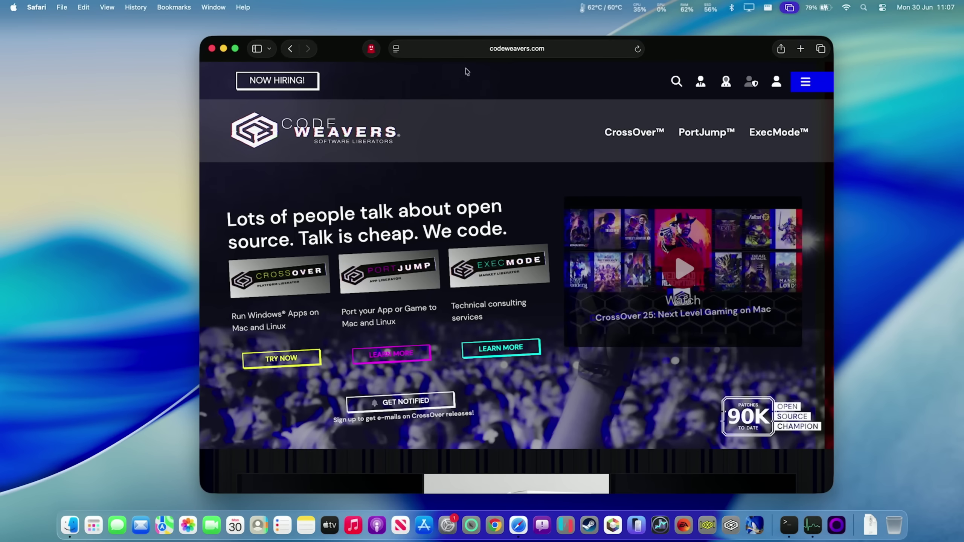
- Go through the Preview Center to the CrossOver Preview downloads page
click(731, 89)
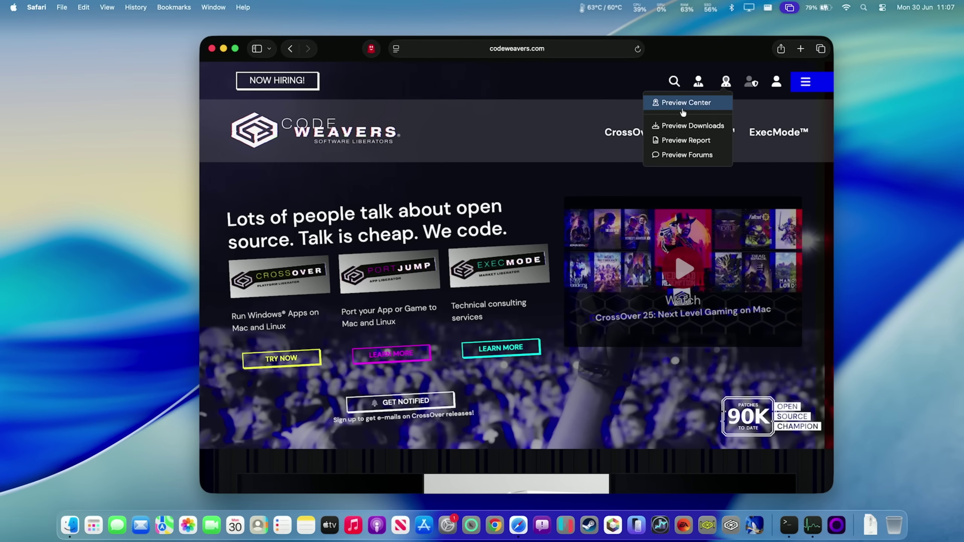
click(668, 105)
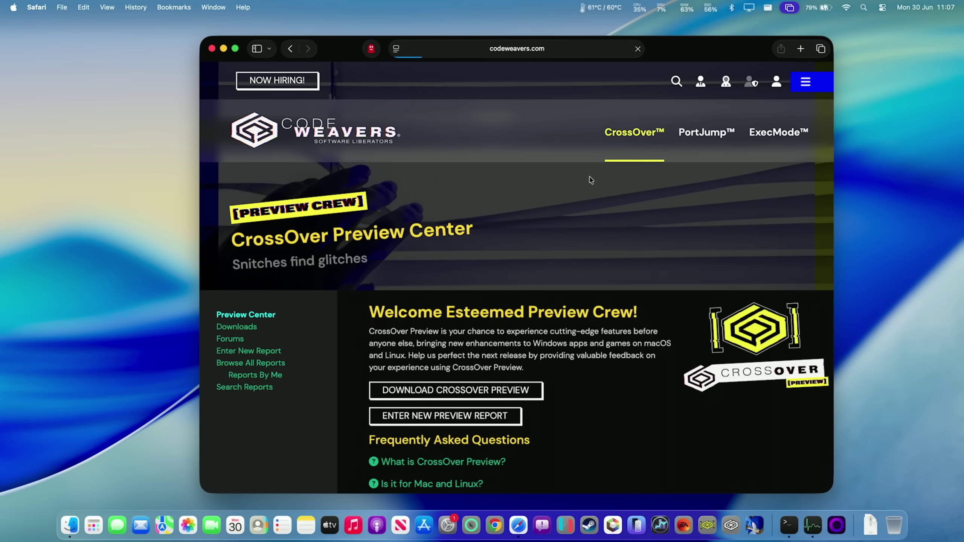
scroll(459, 307, down, 2)
scroll(458, 307, down, 5)
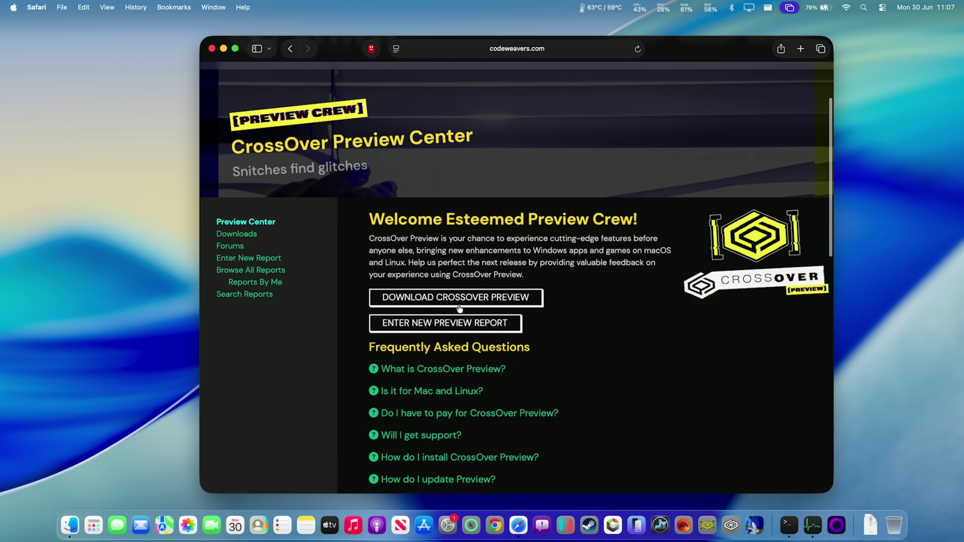
click(422, 247)
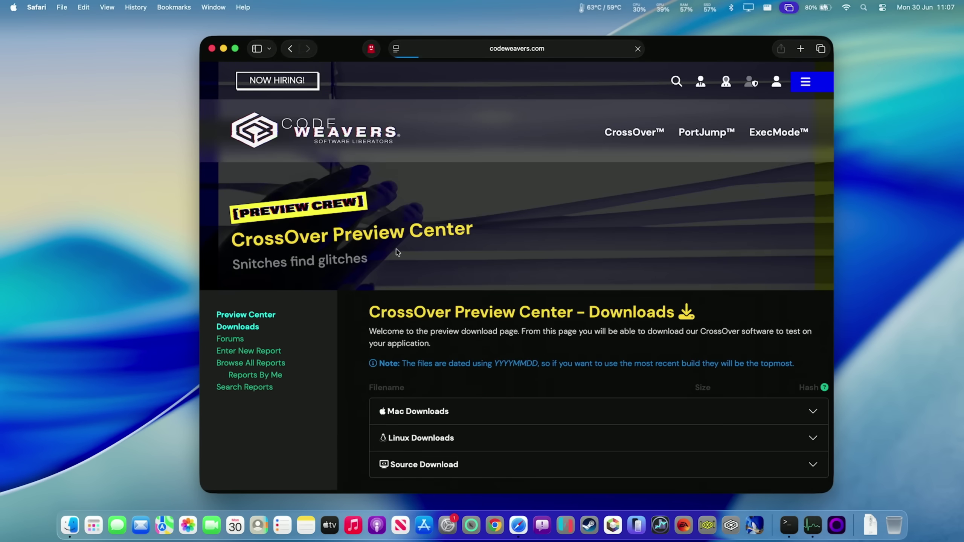
scroll(423, 335, down, 5)
- Download the top Mac build crossover-preview-20250507.zip, check its progress, and close Safari
click(452, 286)
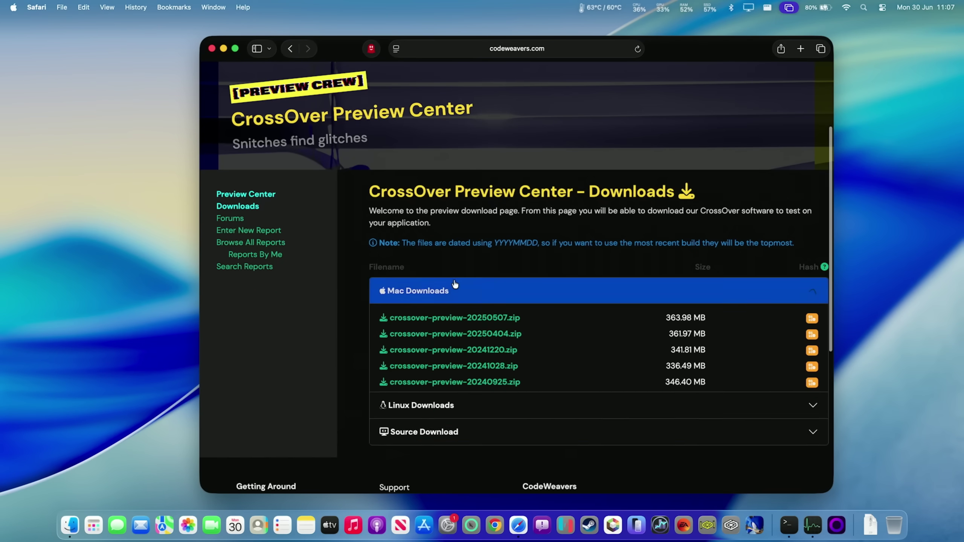
scroll(514, 281, down, 2)
mouse_move(529, 278)
mouse_down()
mouse_move(492, 280)
mouse_move(535, 277)
mouse_up()
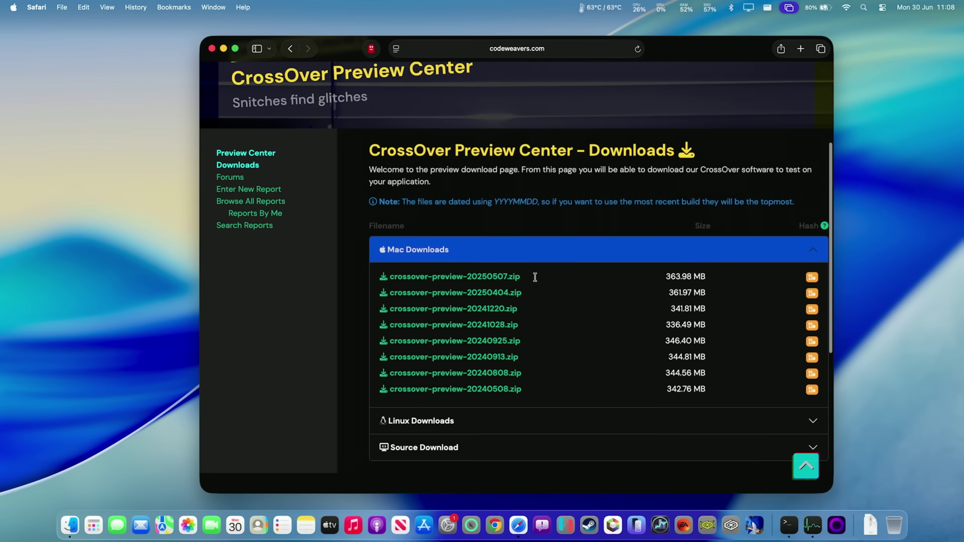
click(499, 285)
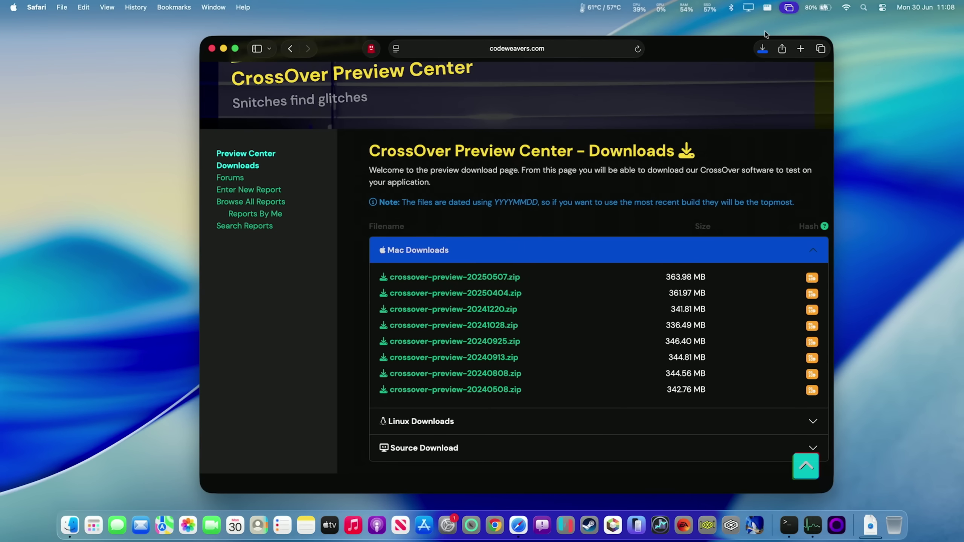
click(763, 50)
click(211, 49)
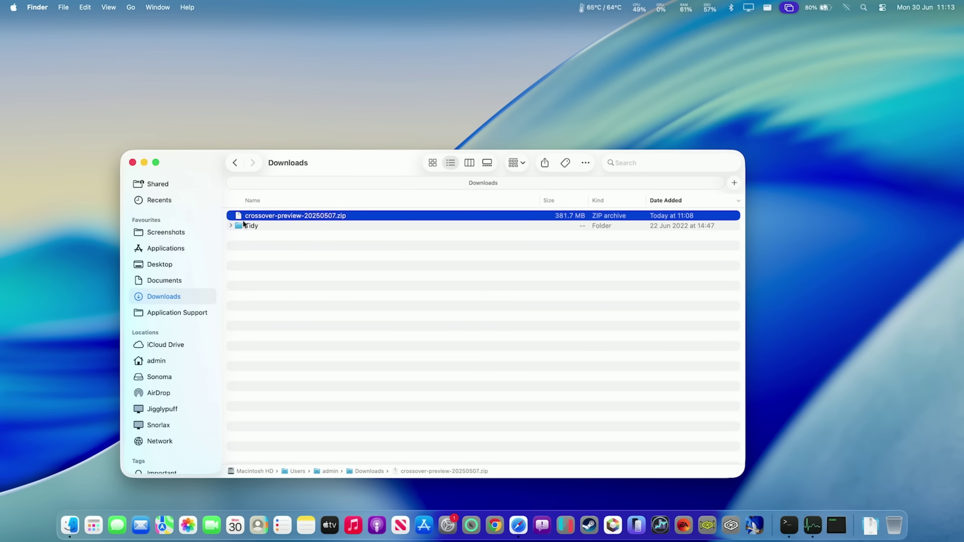
- Unzip the CrossOver Preview archive, move the app into Applications, and launch it
double_click(249, 220)
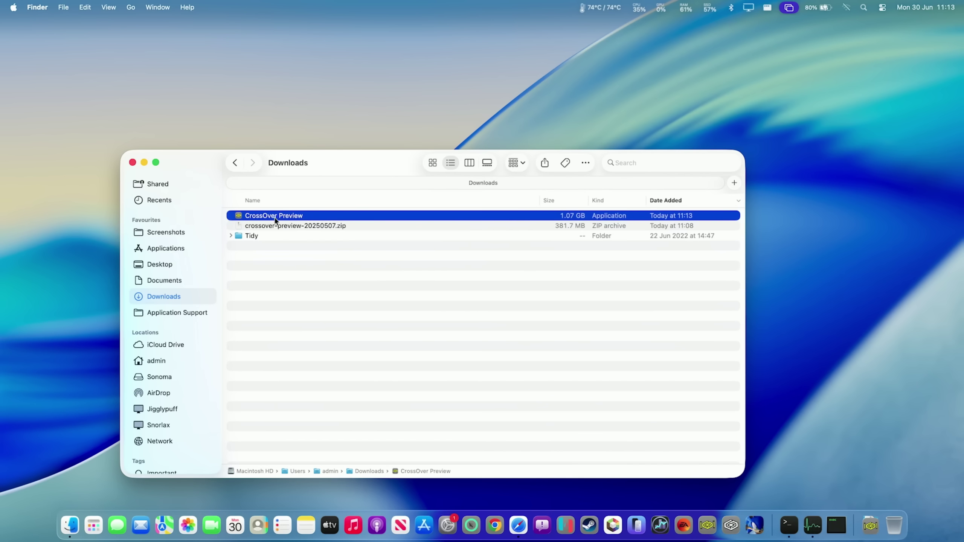
drag(258, 224, 197, 244)
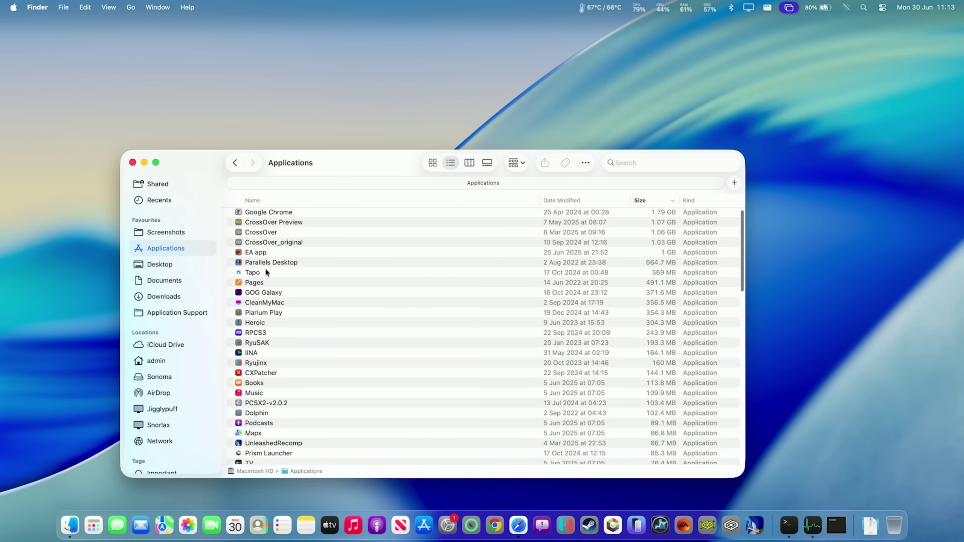
scroll(264, 253, down, 2)
scroll(267, 264, up, 2)
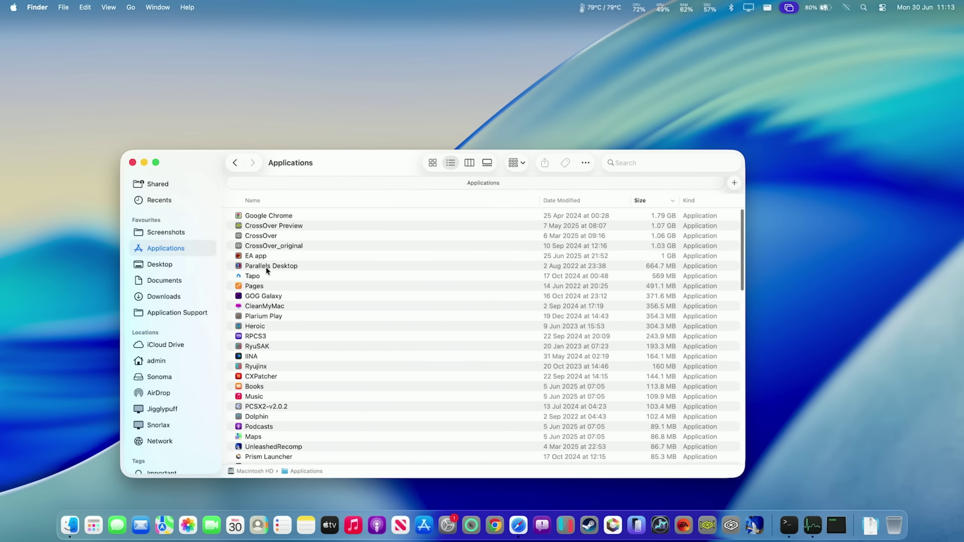
click(288, 227)
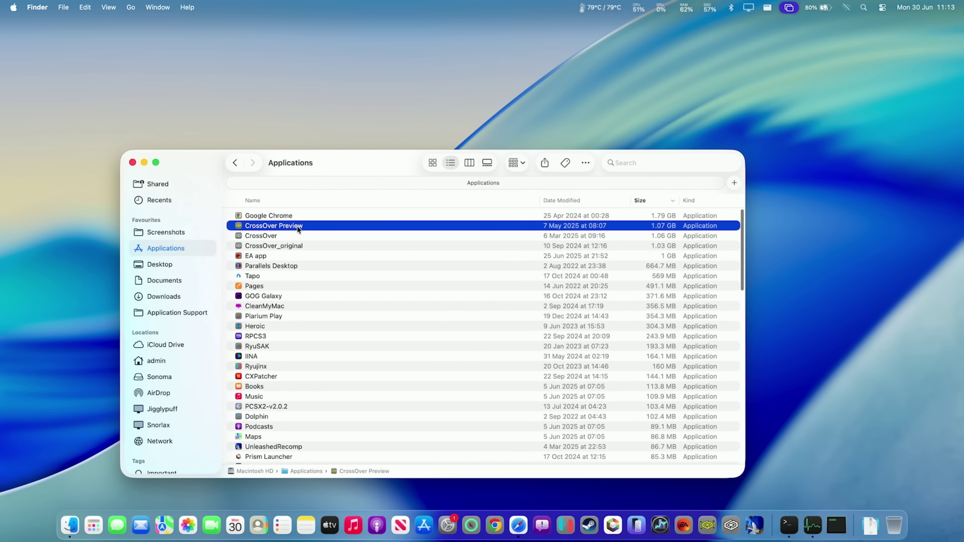
double_click(298, 228)
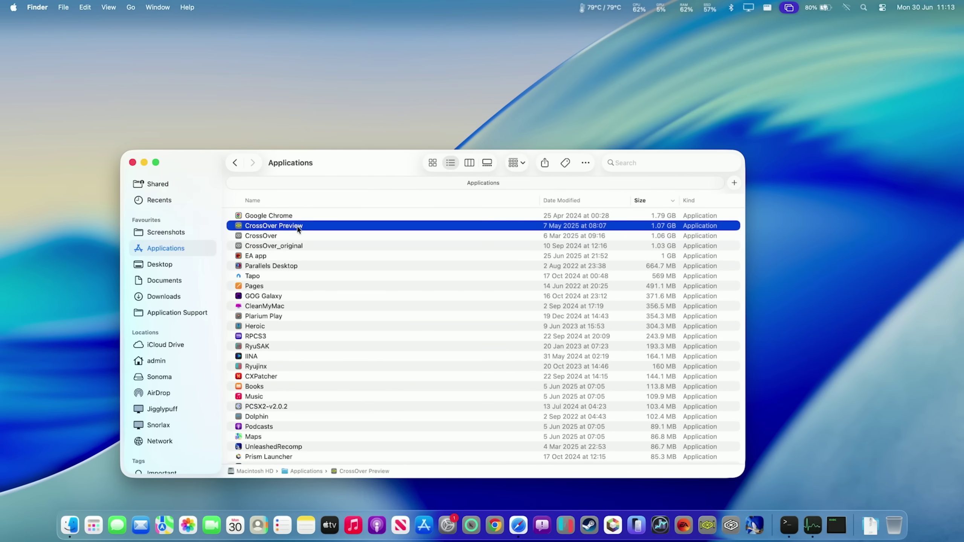
- Confirm opening CrossOver Preview and start installing Steam into a new bottle
click(134, 163)
click(534, 224)
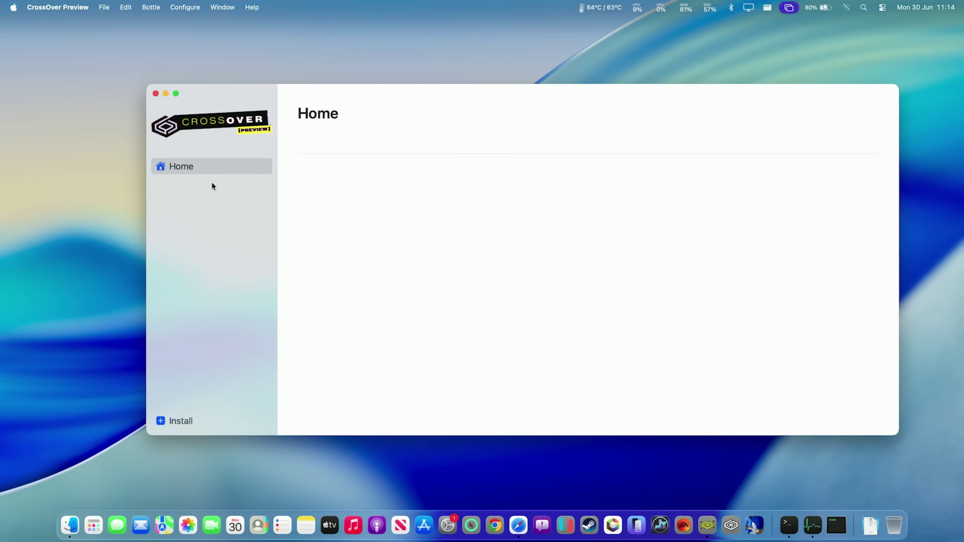
click(184, 427)
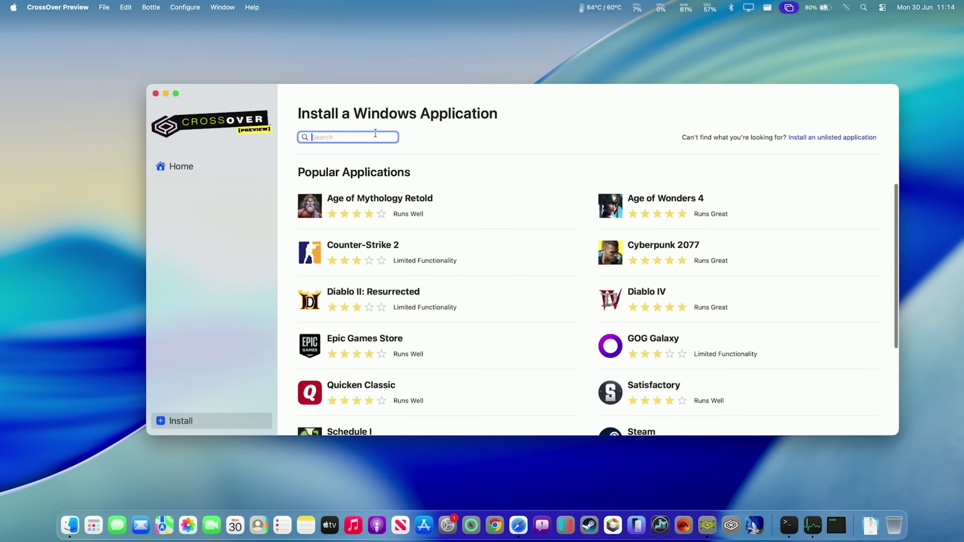
text(steam)
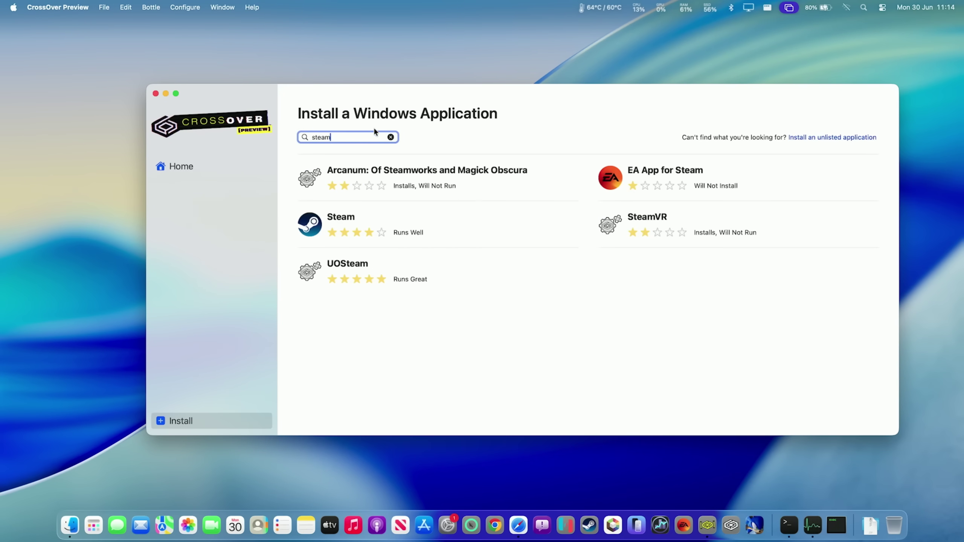
click(337, 226)
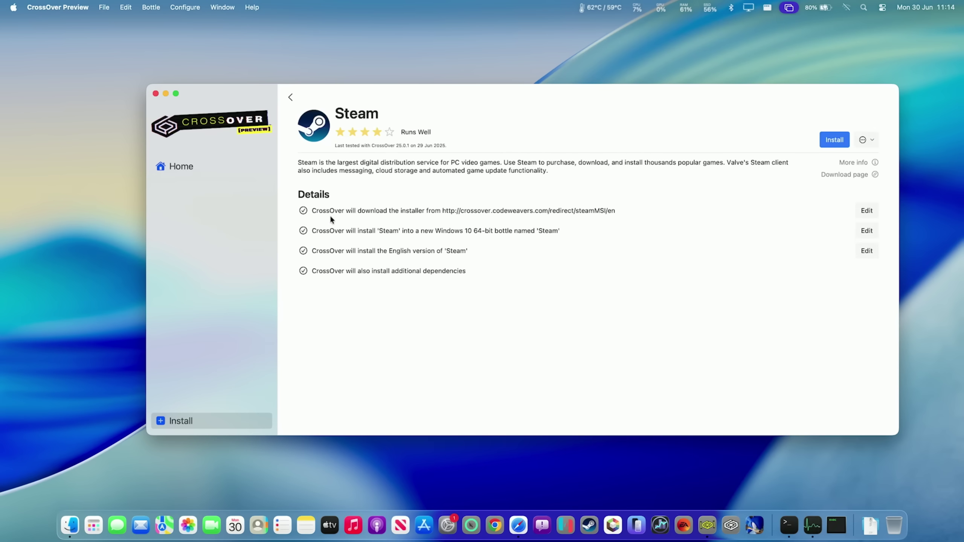
click(834, 139)
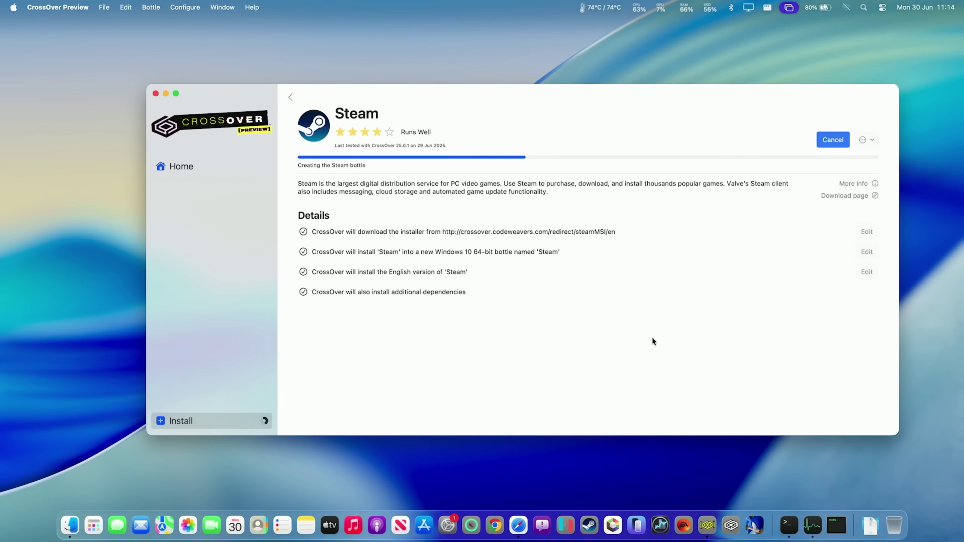
- Accept the font license and install the 32-bit and 64-bit Visual C++ runtimes
click(509, 351)
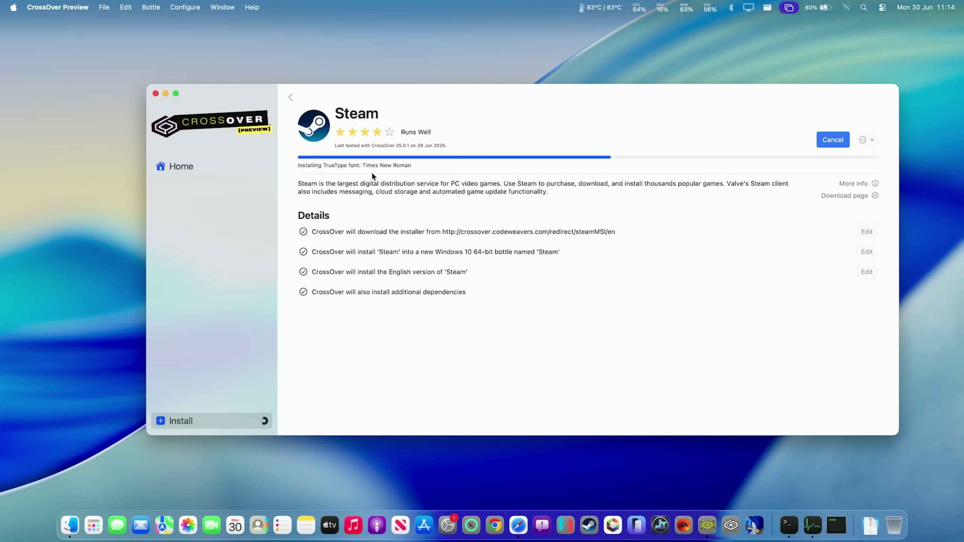
click(417, 310)
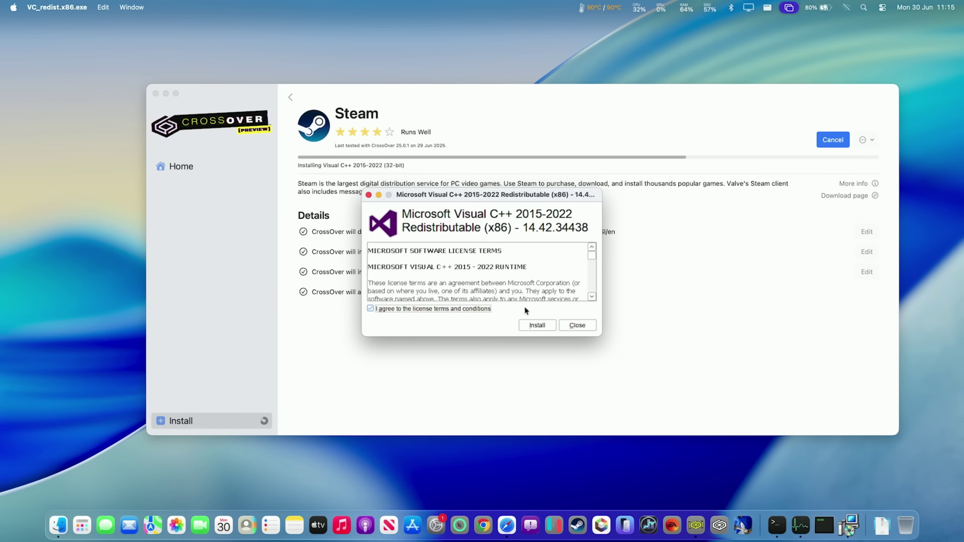
click(536, 325)
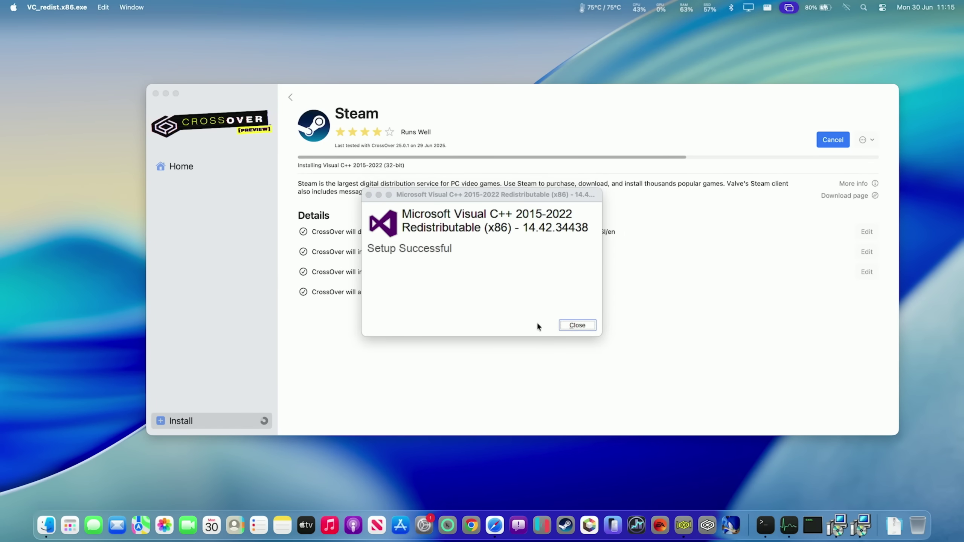
click(570, 325)
click(579, 328)
click(579, 326)
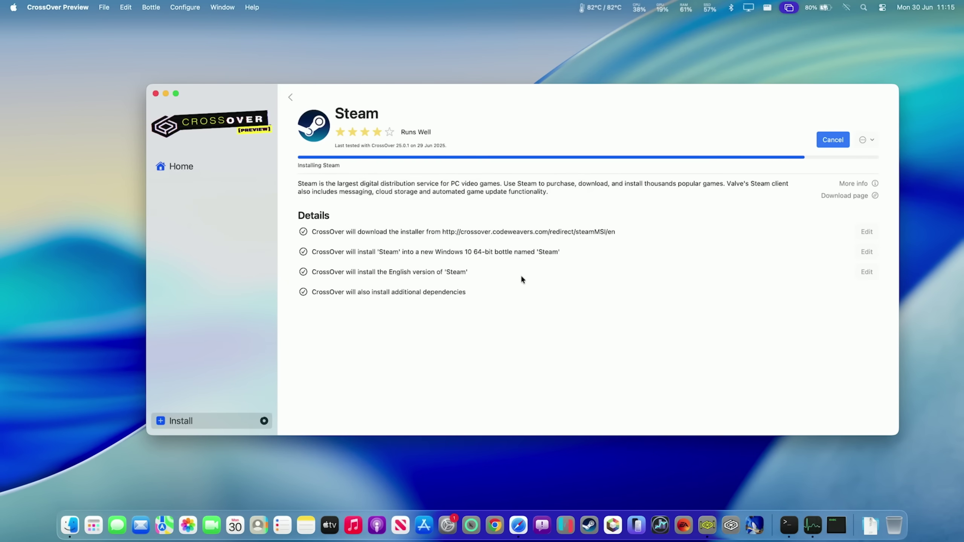
- Complete Steam Setup with English and the default install location, then launch Steam
click(546, 347)
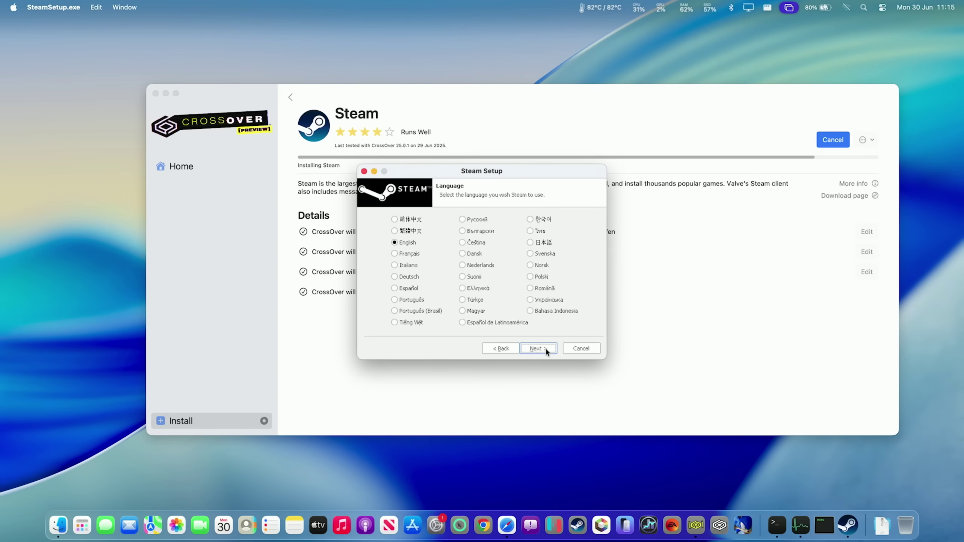
click(541, 348)
click(538, 349)
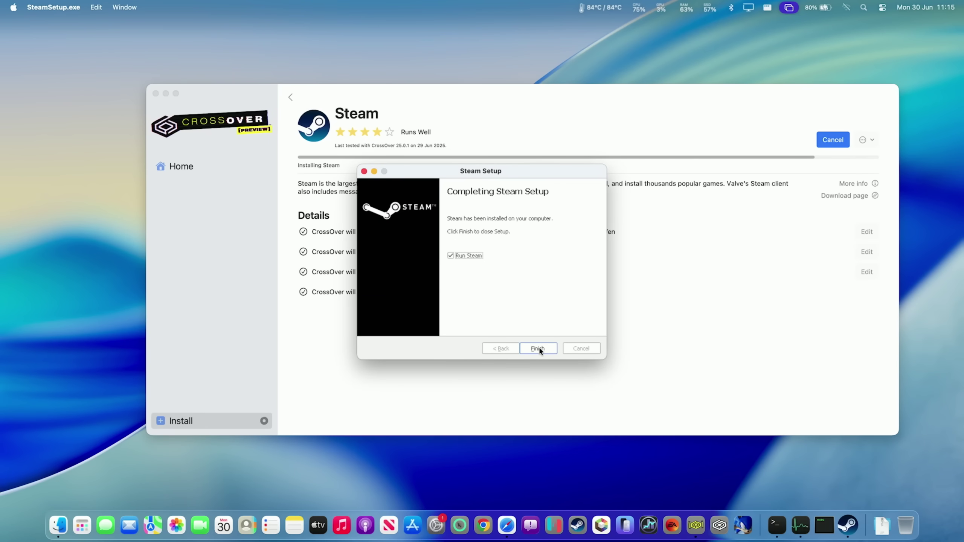
click(538, 348)
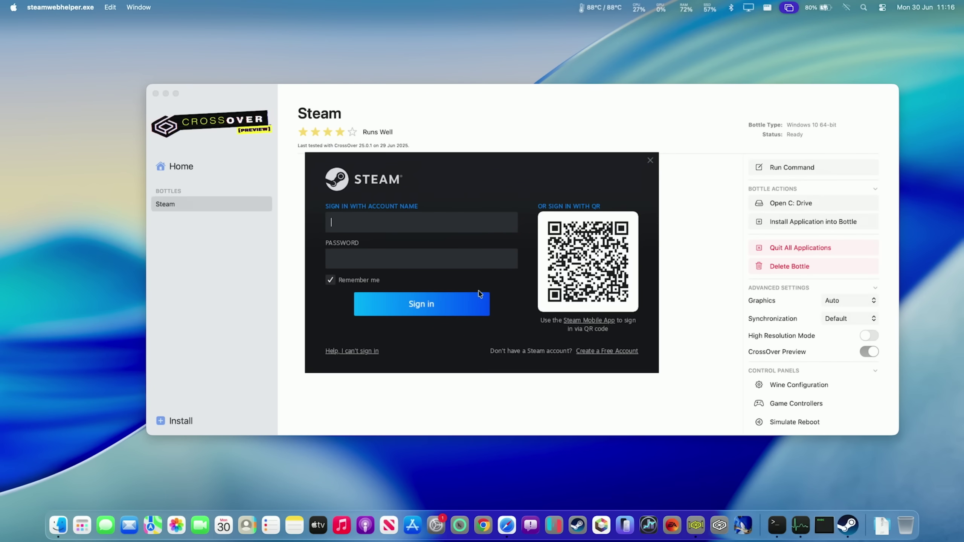
- Sign in to Steam with the QR code, then exit via the Steam menu
click(507, 209)
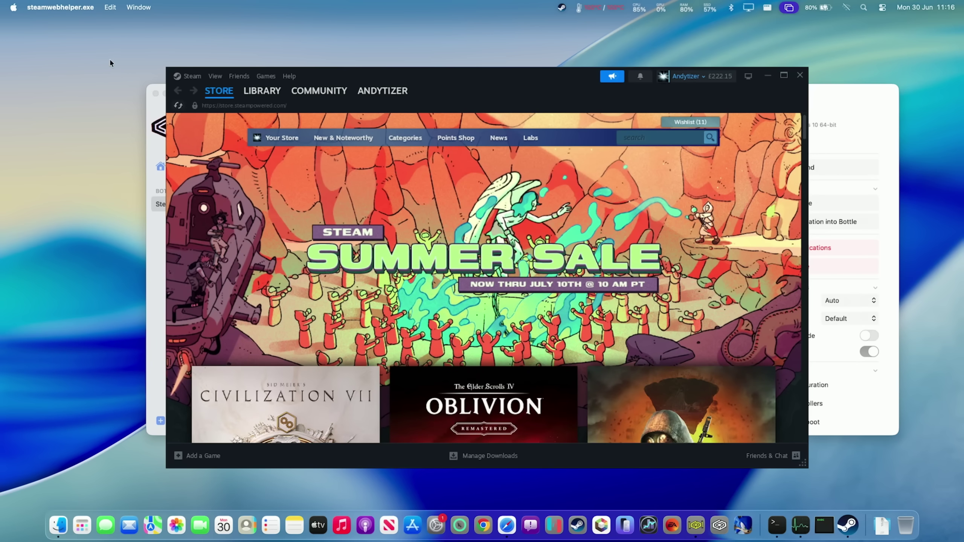
click(189, 76)
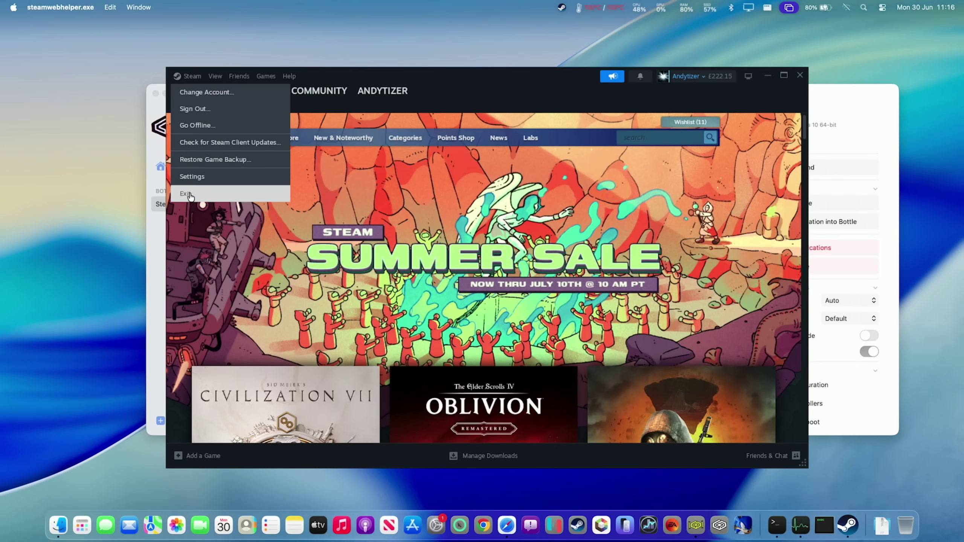
click(186, 194)
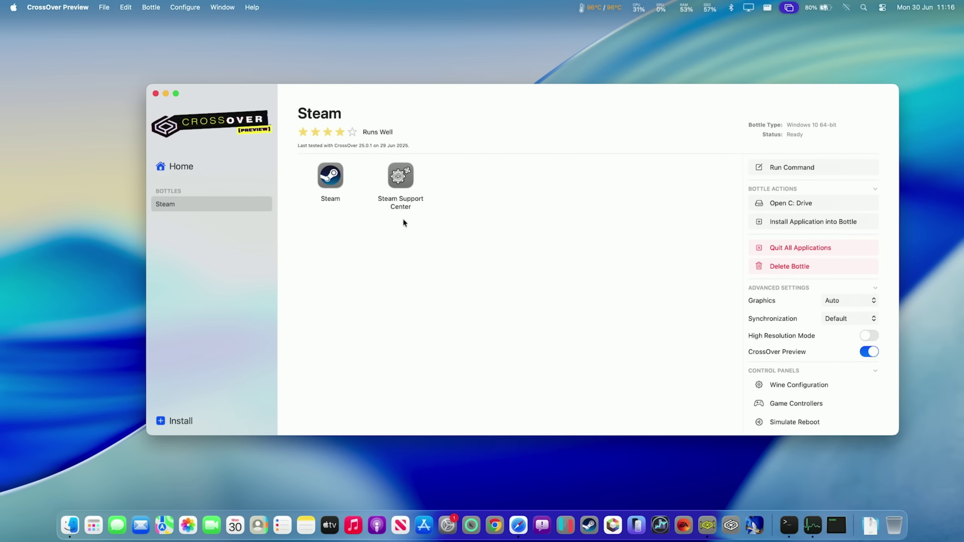
- Set the Steam bottle to D3DMetal graphics and MSync, reboot it, and quit CrossOver
click(832, 300)
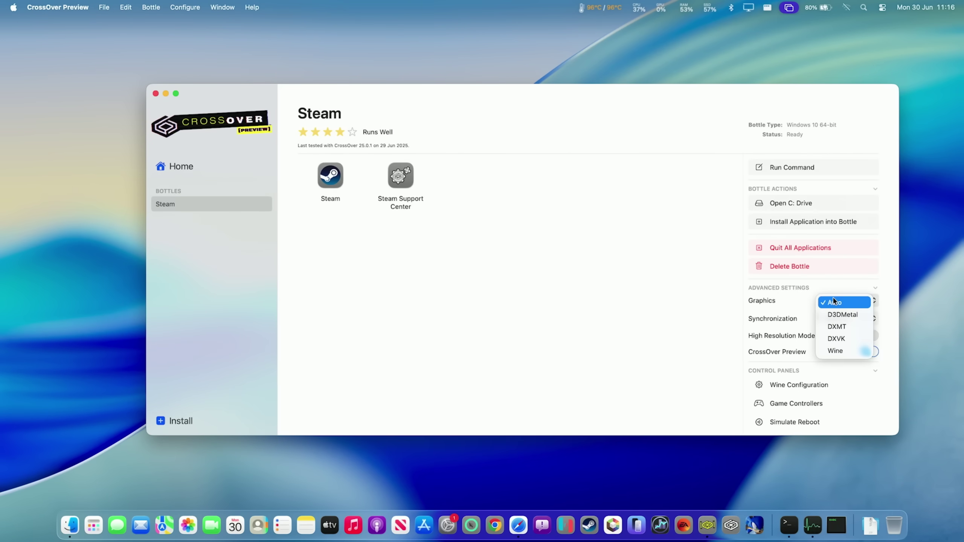
click(833, 317)
click(825, 319)
click(835, 345)
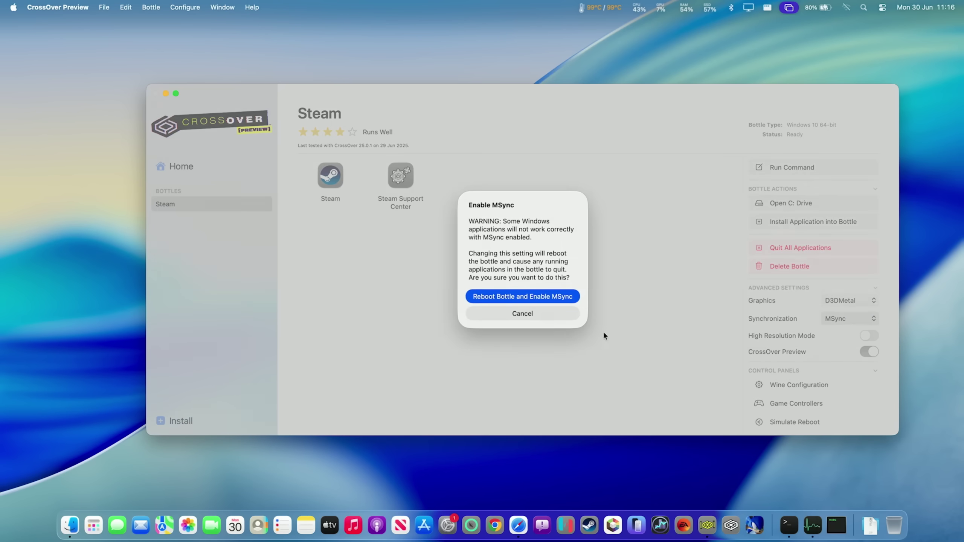
click(528, 297)
click(58, 7)
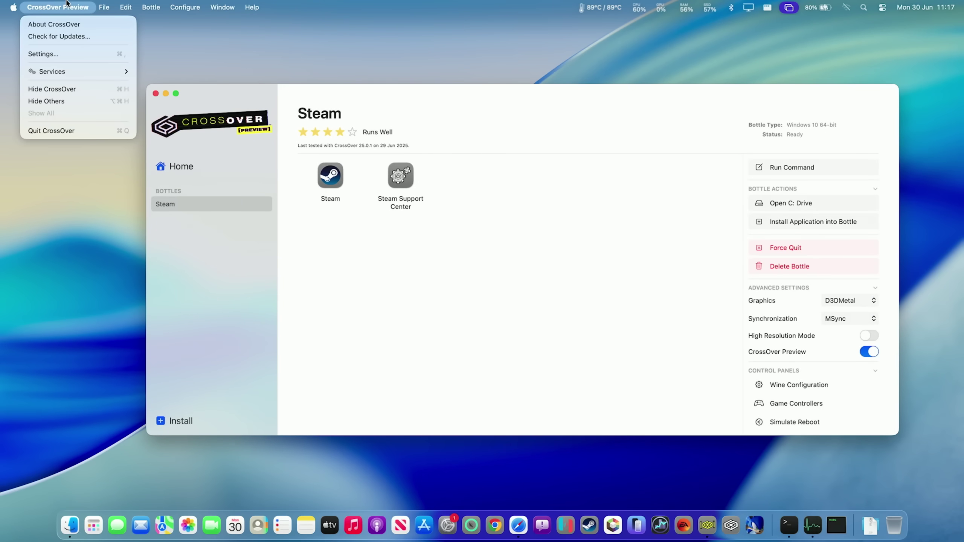
click(66, 131)
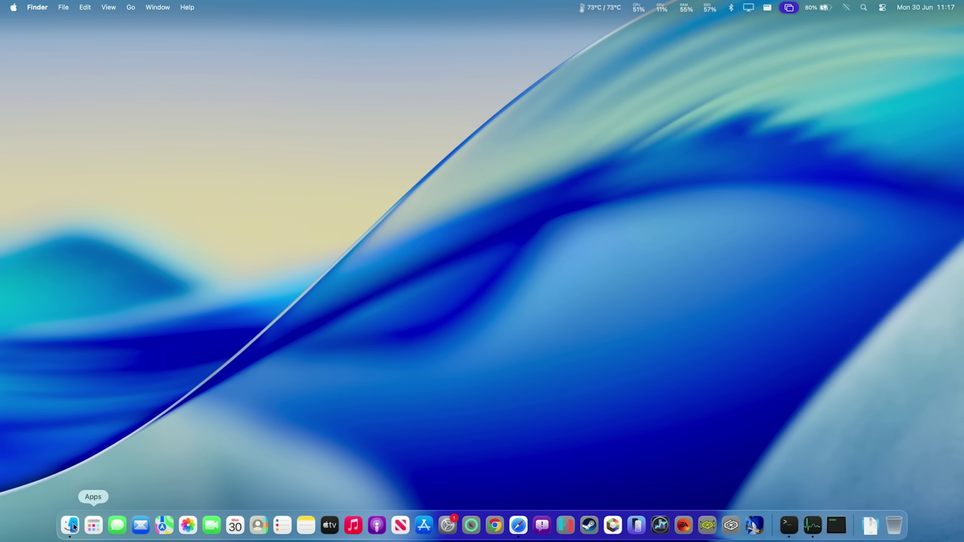
- Search 'game porting toolkit' in Safari and download Game Porting Toolkit 3 from Apple Developer
click(518, 525)
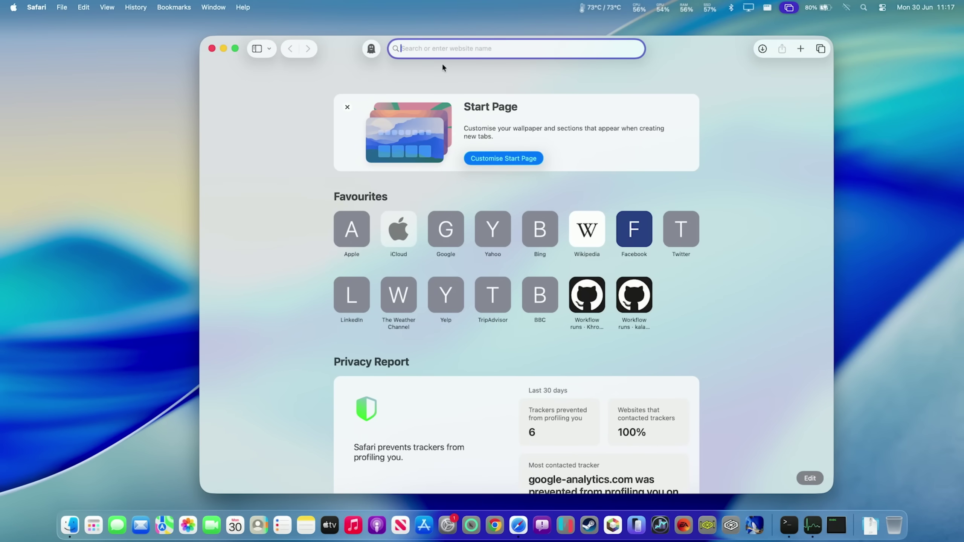
text(game porting toolkit)
key(Return)
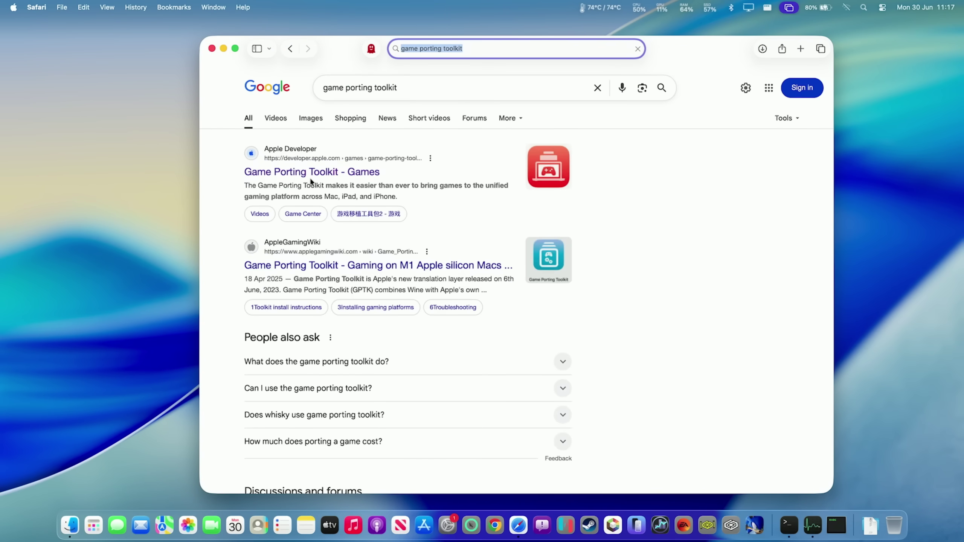
click(312, 174)
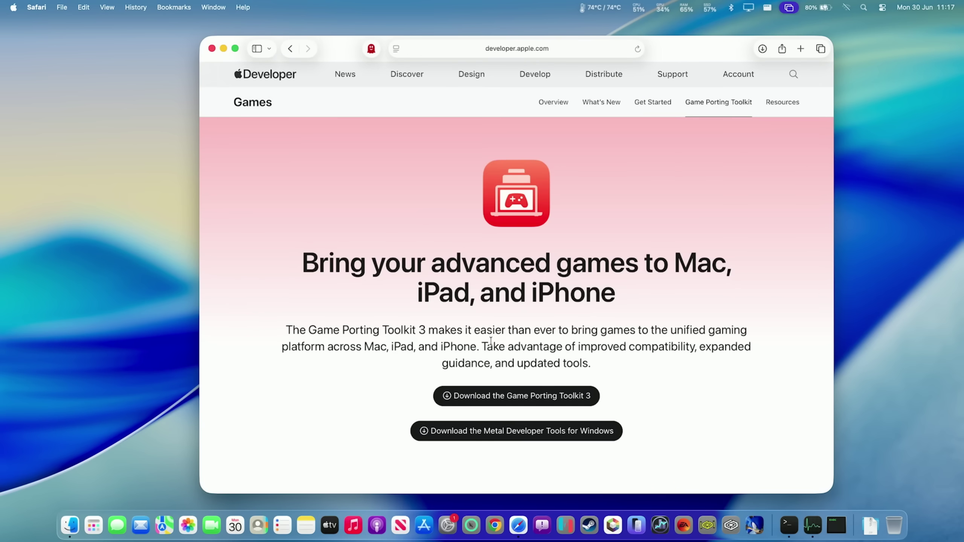
click(480, 399)
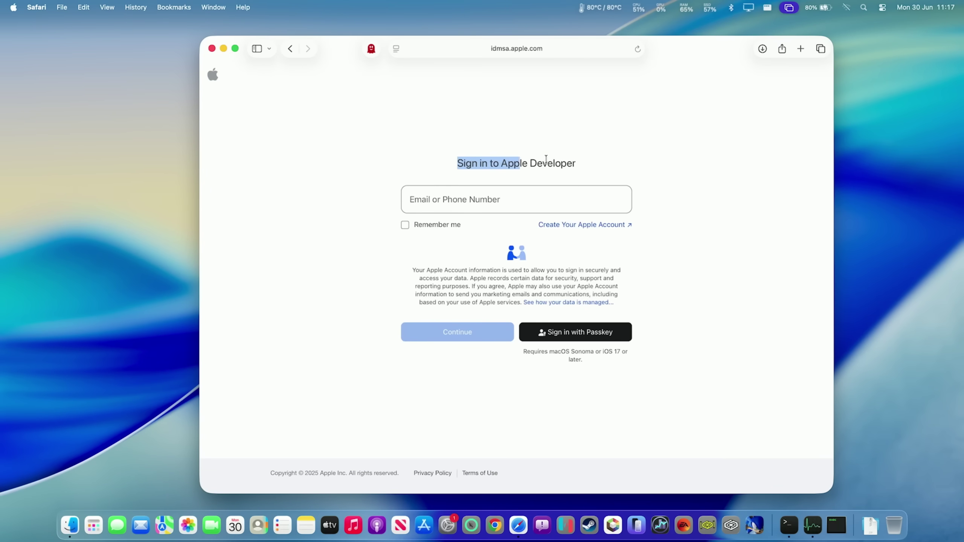
- Select the sign-in heading, then open the developer registration page and check its address
drag(457, 166, 585, 161)
click(585, 161)
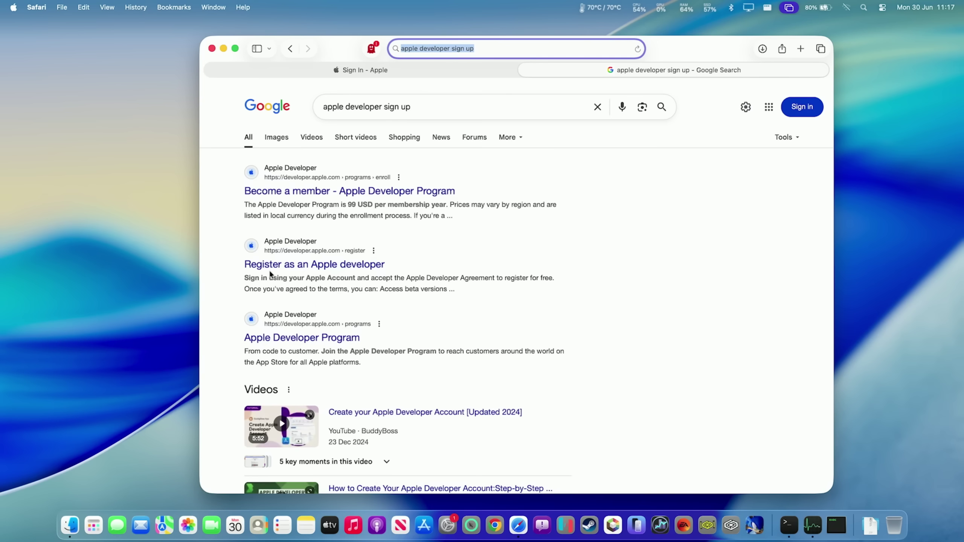
click(263, 265)
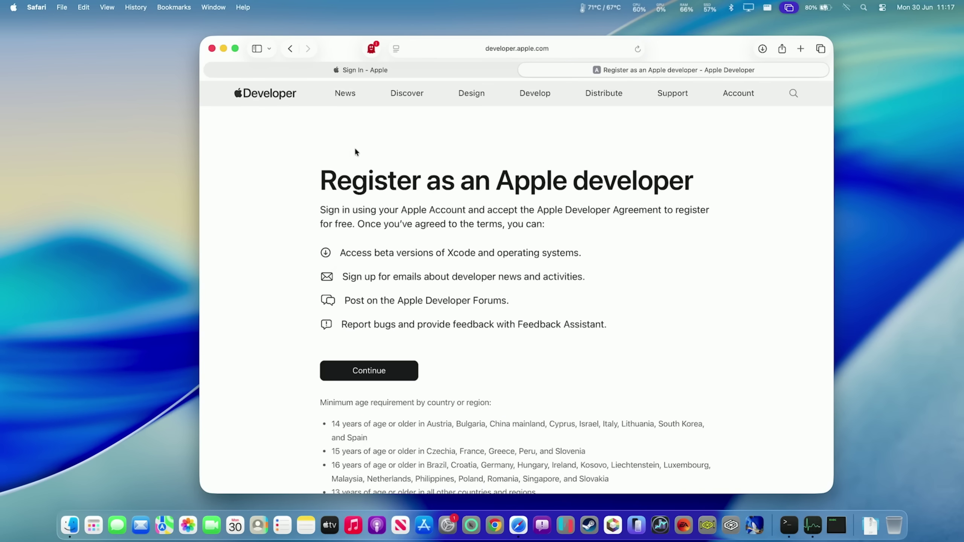
click(502, 49)
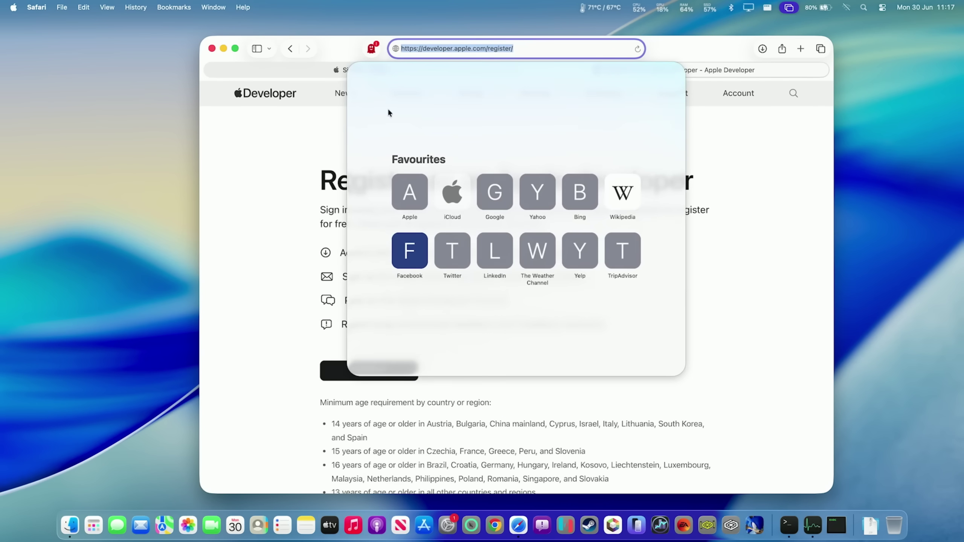
click(271, 205)
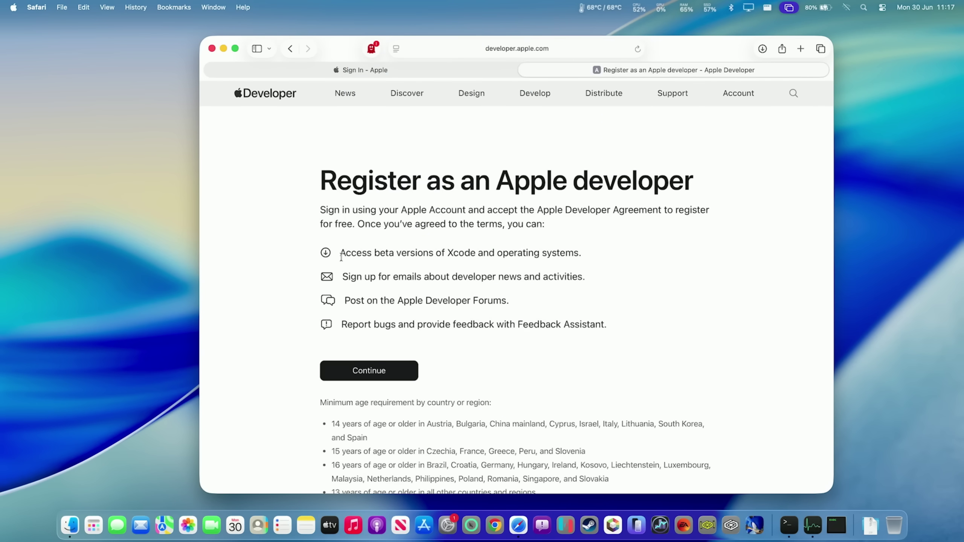
- Highlight the registration page's beta operating systems benefit, then switch to the Apple sign-in tab
drag(517, 179, 653, 181)
click(393, 271)
drag(343, 255, 521, 256)
click(481, 261)
click(519, 256)
scroll(489, 349, down, 5)
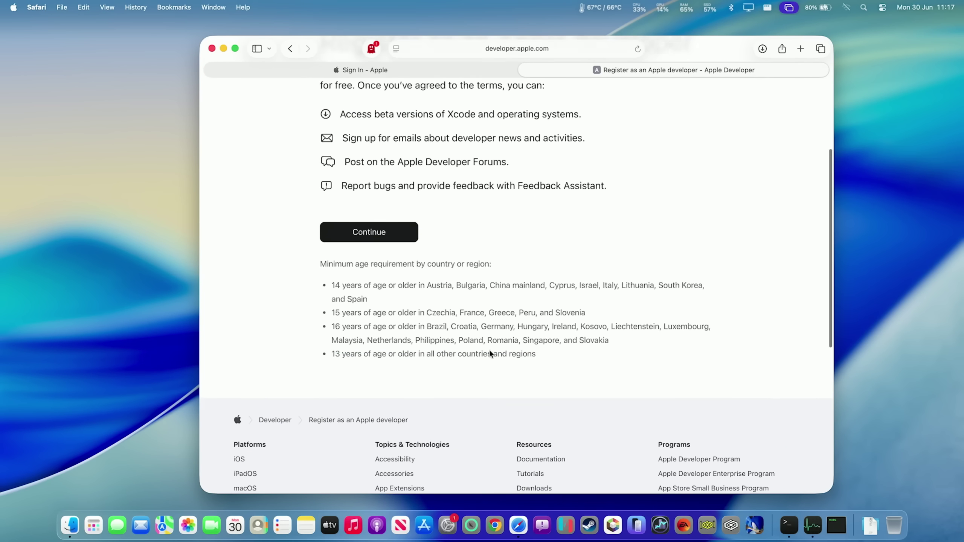
scroll(489, 349, down, 5)
scroll(489, 349, up, 10)
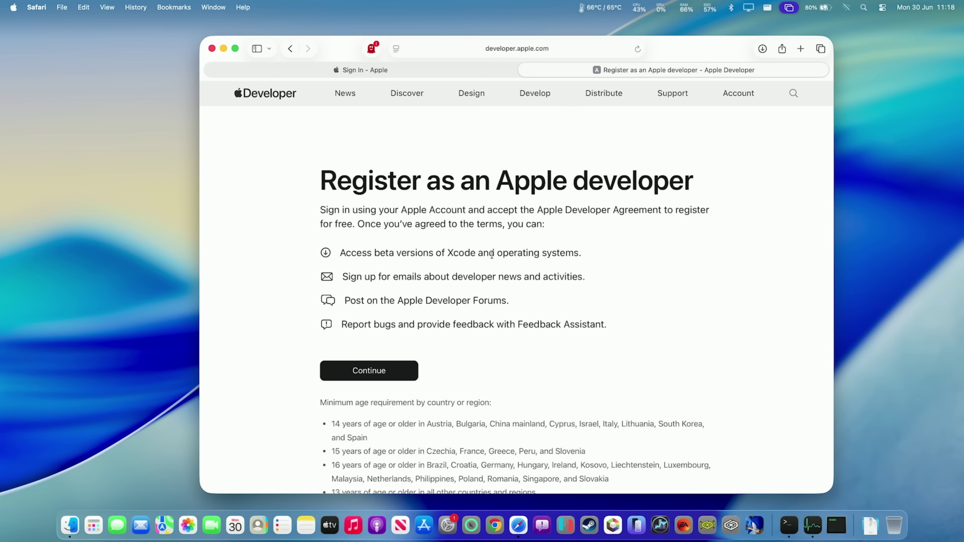
mouse_move(494, 255)
mouse_down()
mouse_move(582, 255)
mouse_move(514, 255)
mouse_up()
click(583, 256)
click(420, 257)
click(405, 71)
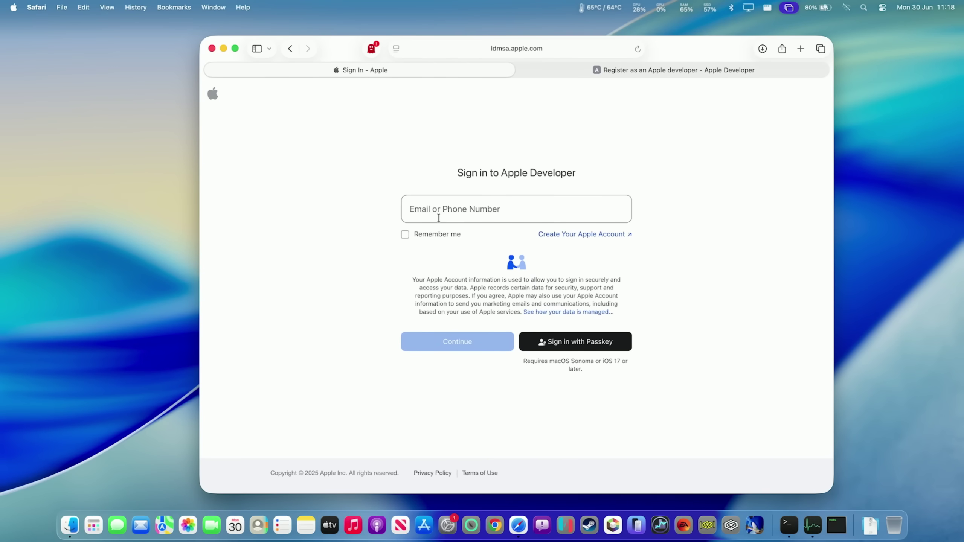
scroll(430, 337, down, 2)
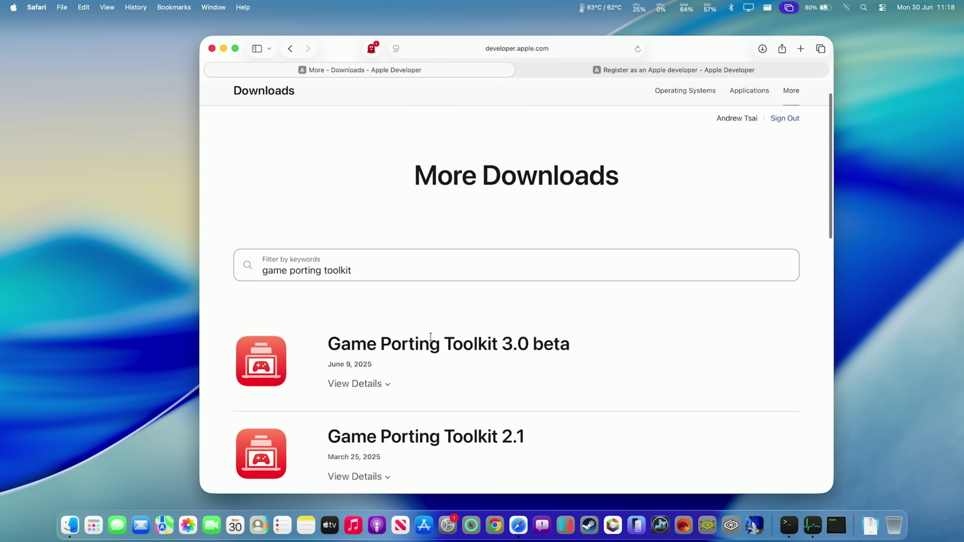
scroll(430, 337, down, 2)
- Expand the Game Porting Toolkit 3.0 beta details and download 'Game Porting Toolkit 3.0 beta 1.dmg'
click(354, 330)
scroll(399, 361, down, 1)
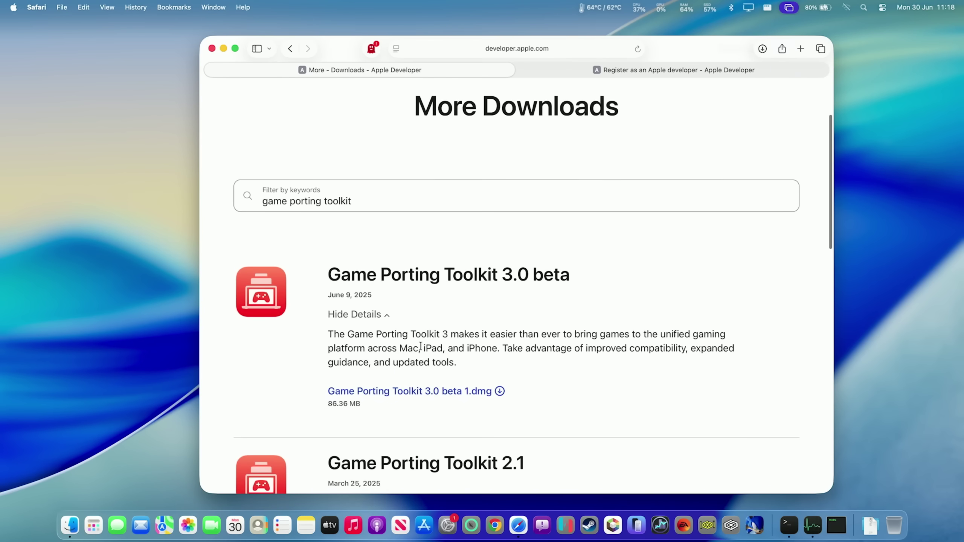
click(431, 389)
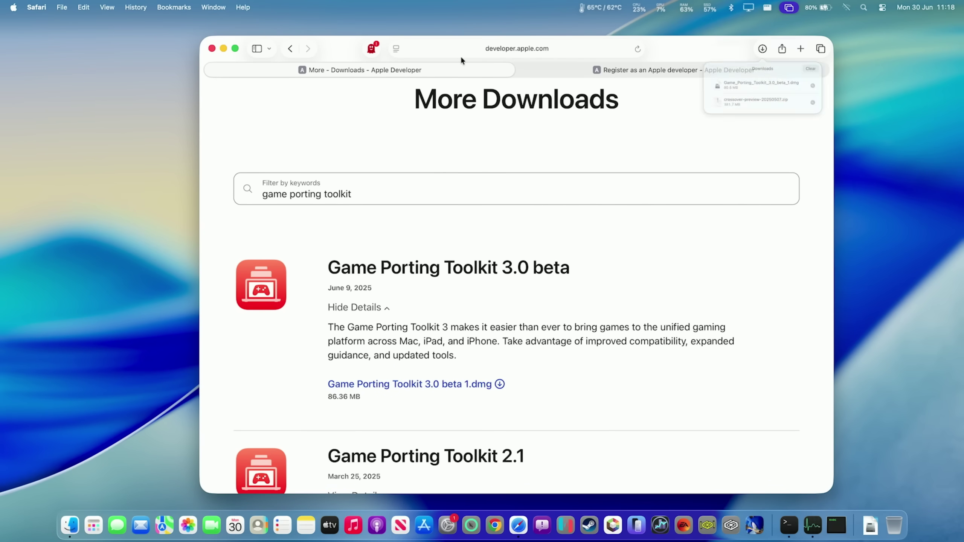
- Open Downloads in Finder and mount the Game Porting Toolkit disk image
click(212, 48)
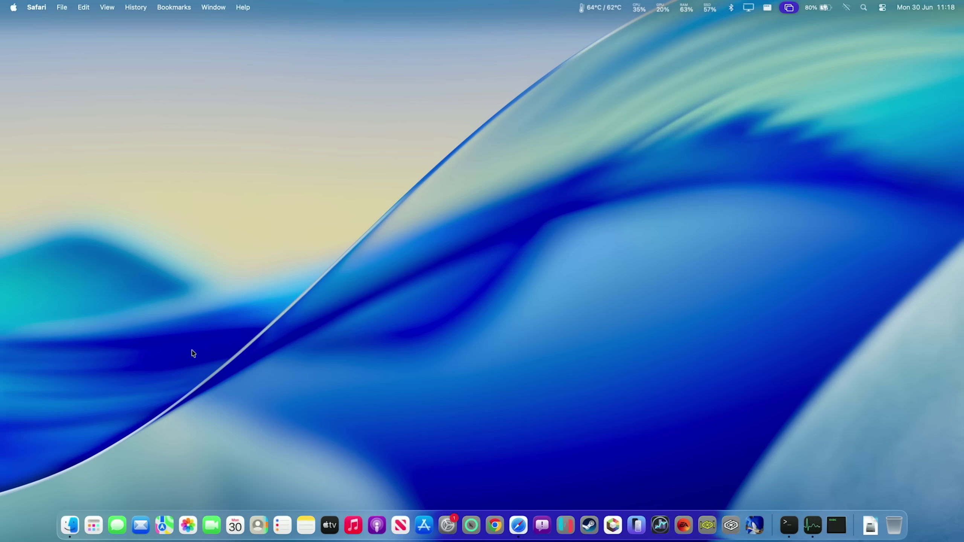
click(70, 525)
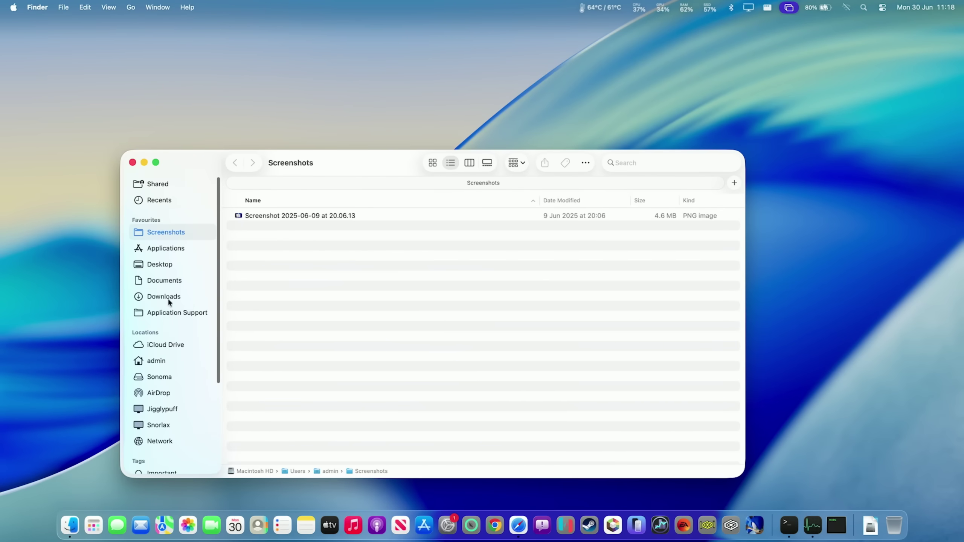
click(168, 297)
click(273, 219)
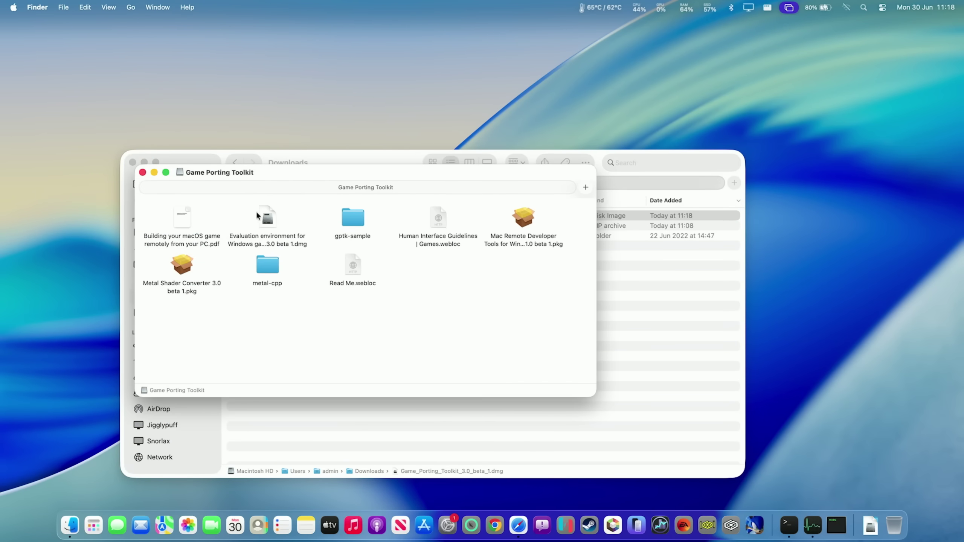
drag(232, 177, 397, 113)
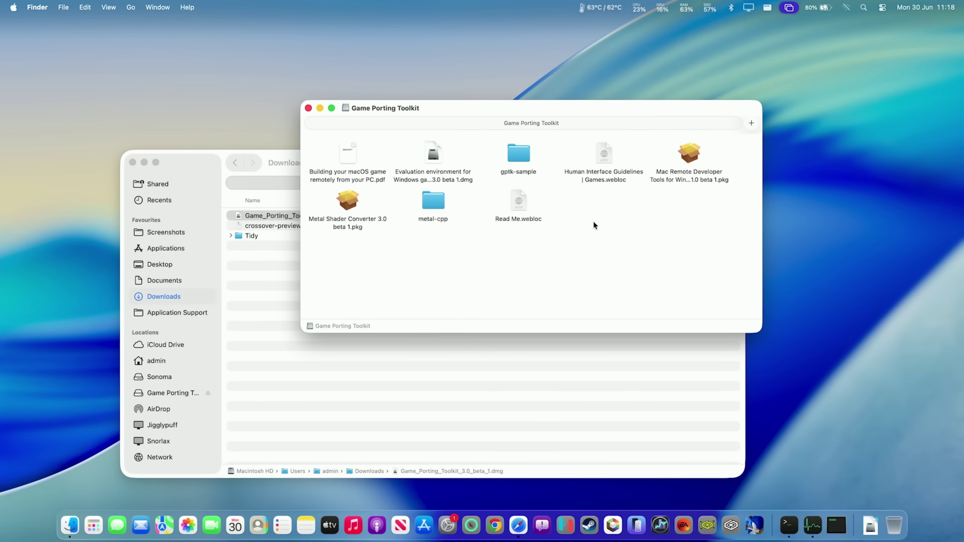
- Open the evaluation environment disk image, accept its license, and close the toolkit window
click(440, 172)
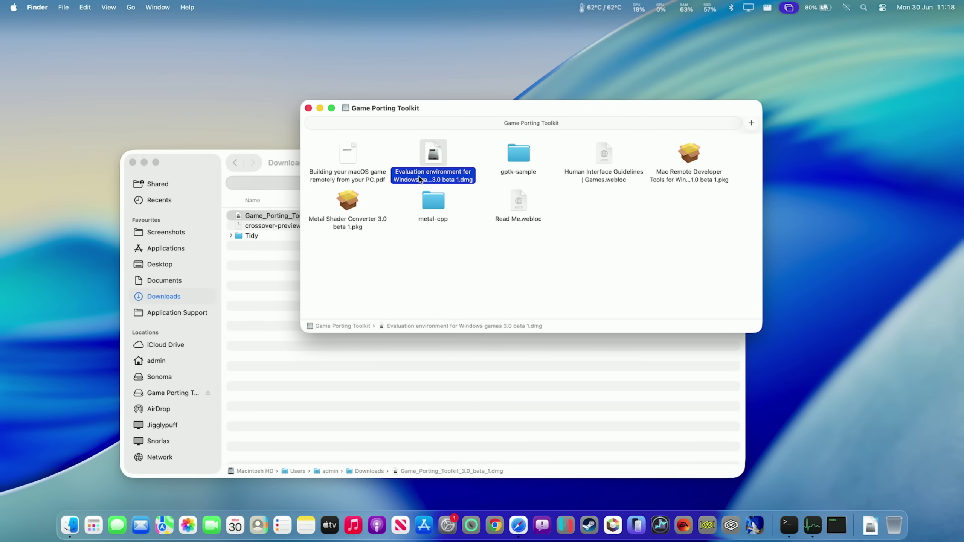
double_click(419, 179)
click(618, 300)
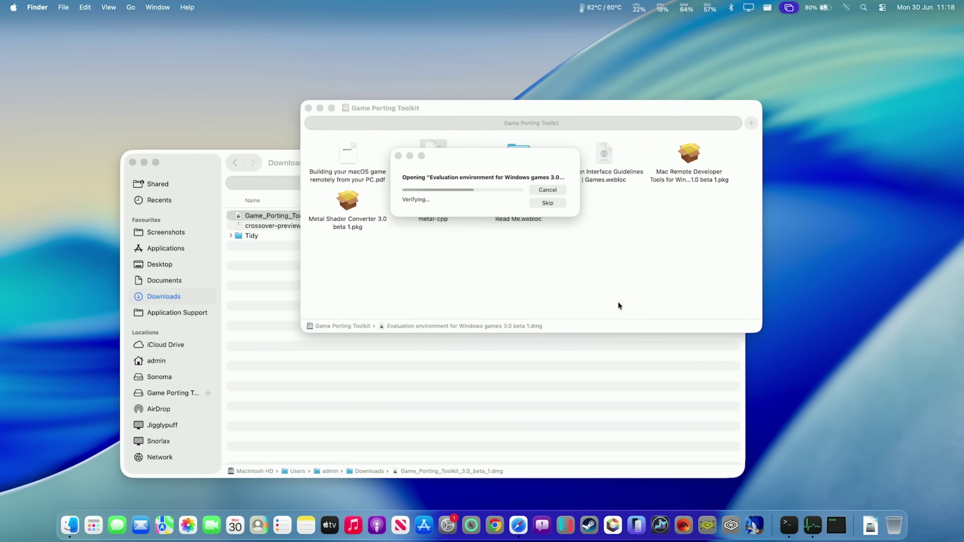
click(309, 108)
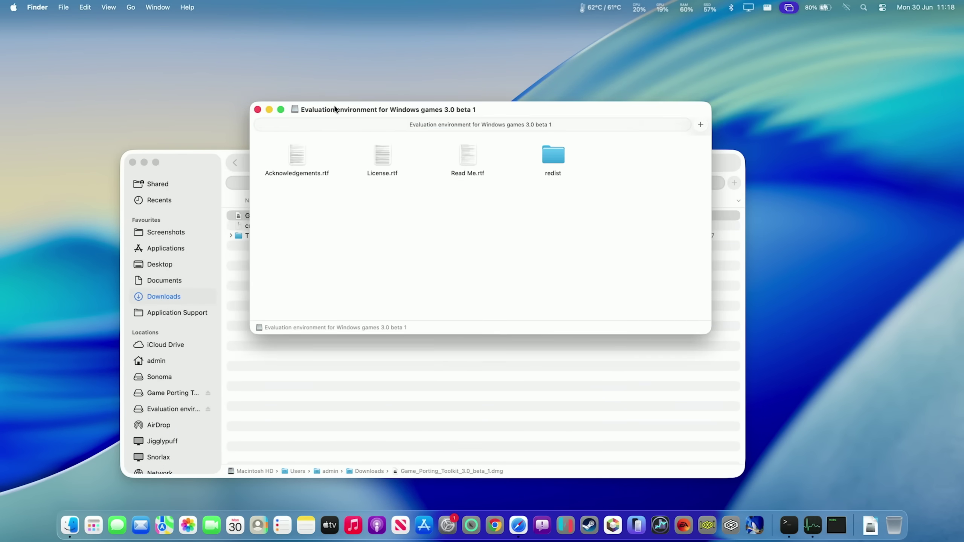
- Open the redist folder and expand its lib and wine folders
double_click(575, 143)
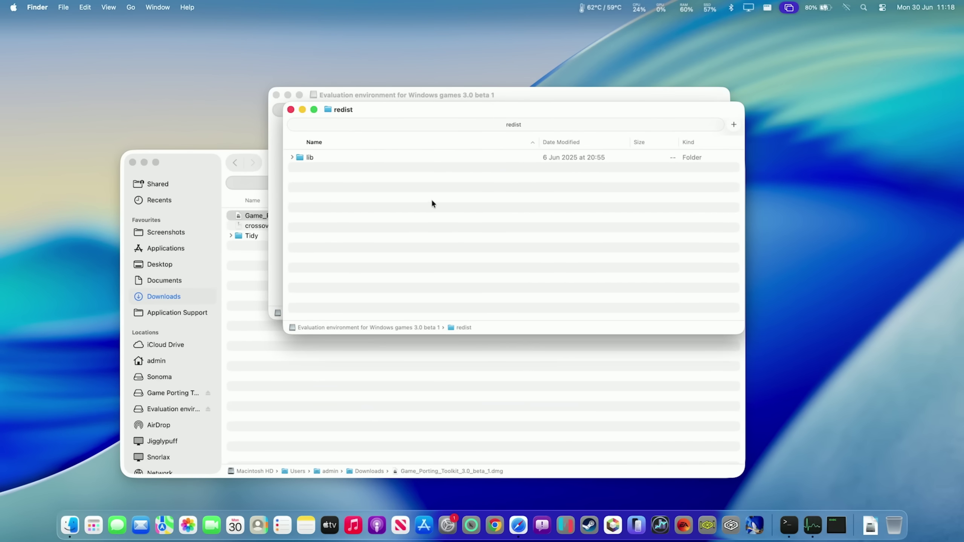
click(304, 160)
click(292, 157)
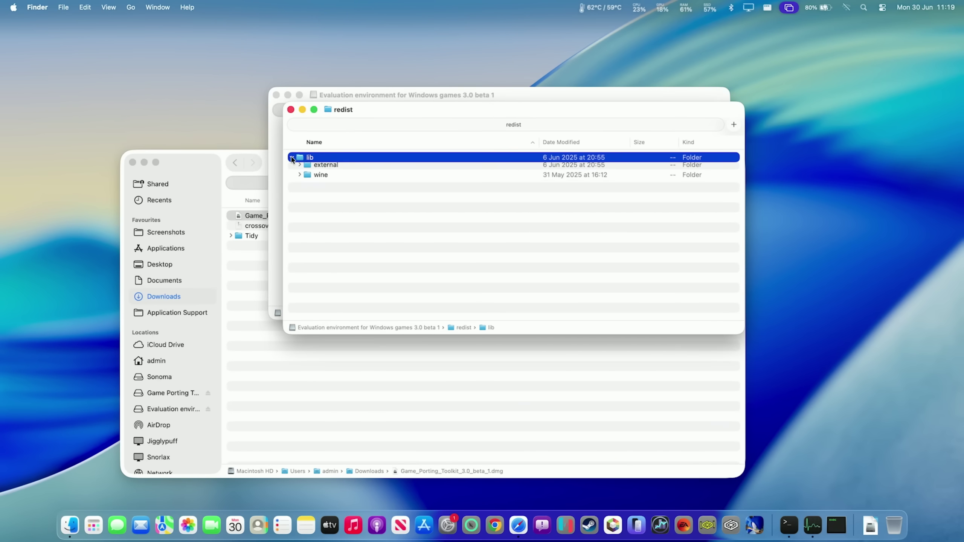
click(299, 177)
drag(384, 118, 491, 251)
click(445, 183)
click(489, 141)
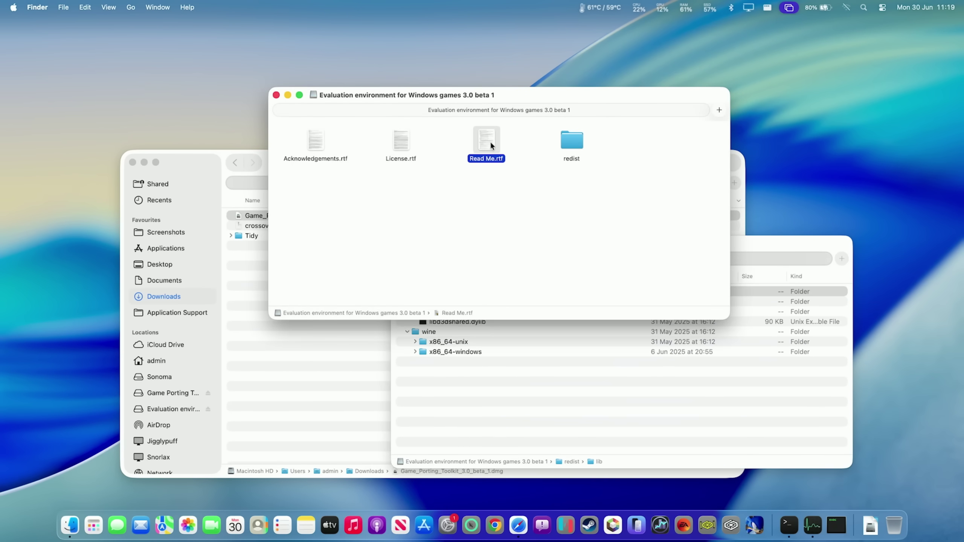
key(space)
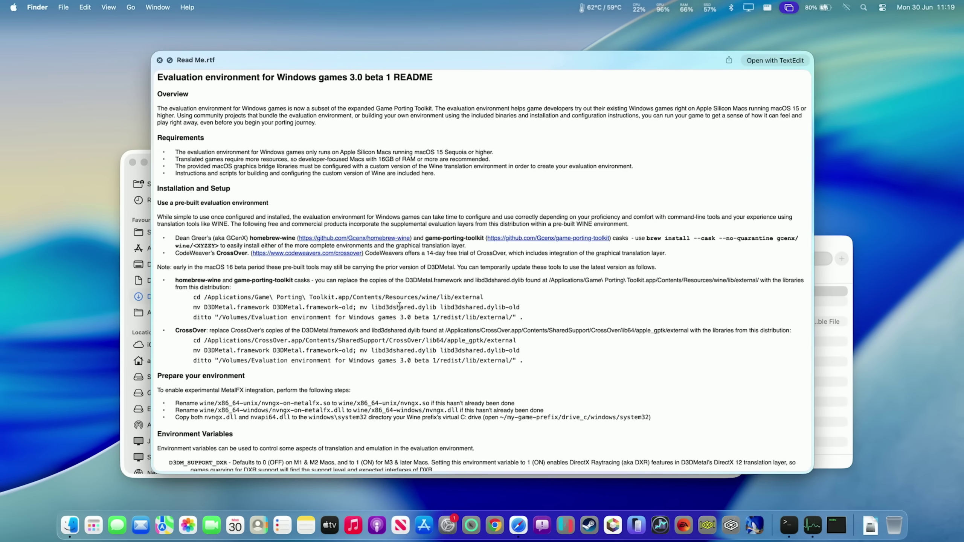
mouse_move(513, 308)
mouse_down()
mouse_move(527, 317)
mouse_move(451, 296)
mouse_up()
click(444, 292)
click(484, 312)
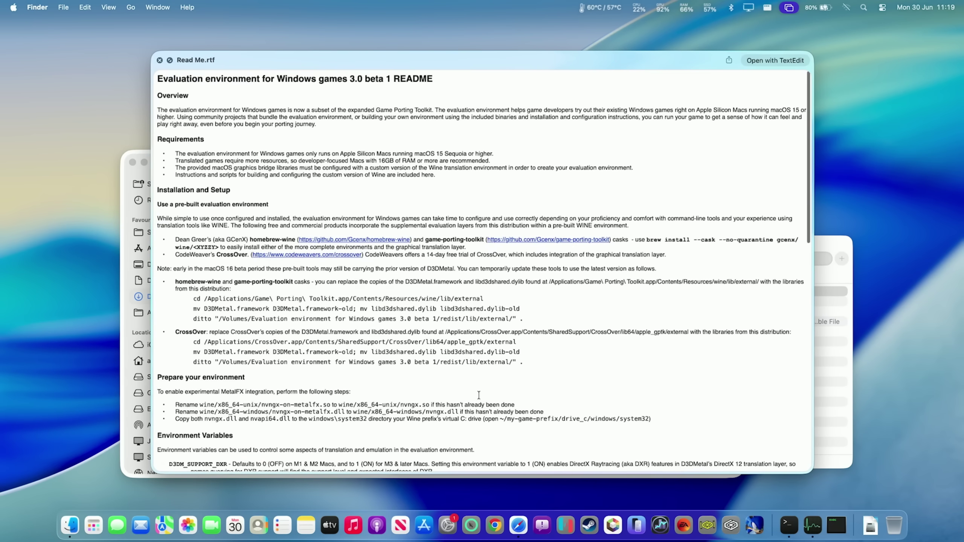
scroll(480, 395, down, 2)
scroll(479, 395, down, 3)
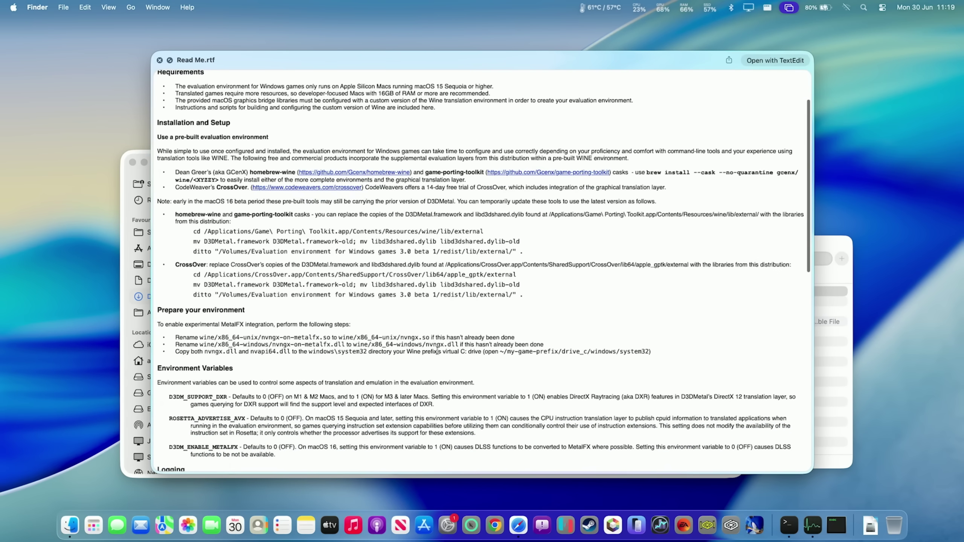
drag(436, 352, 429, 350)
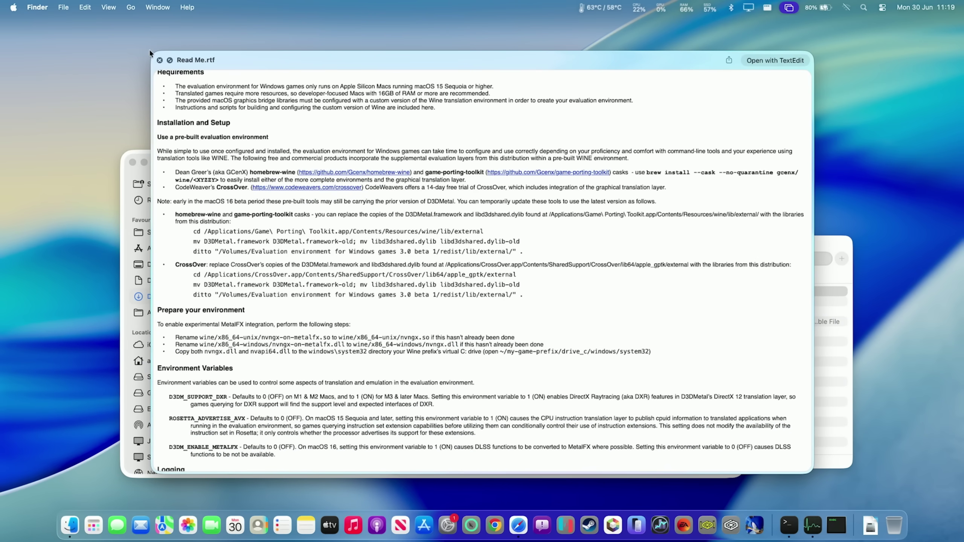
- Copy the lib folder from redist onto the Desktop and close the redist window
click(159, 61)
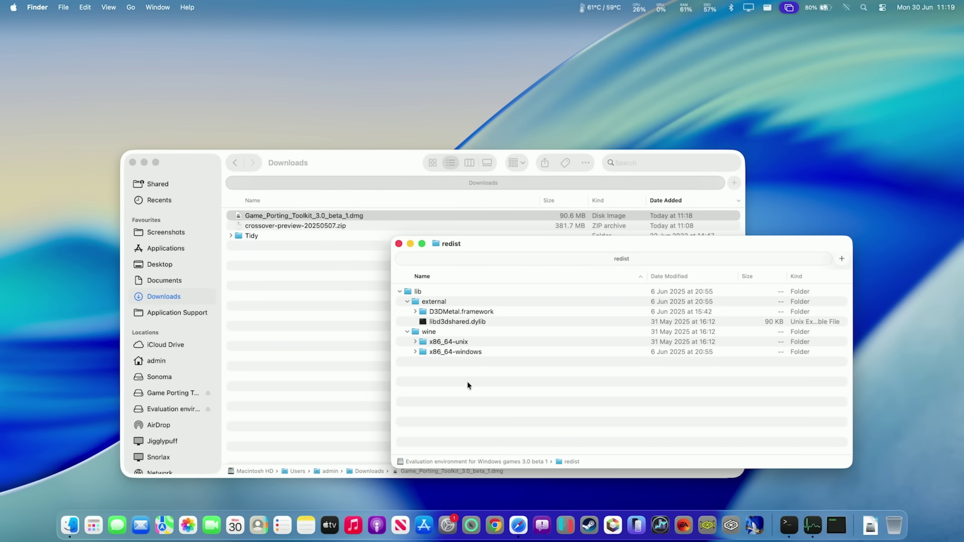
click(418, 292)
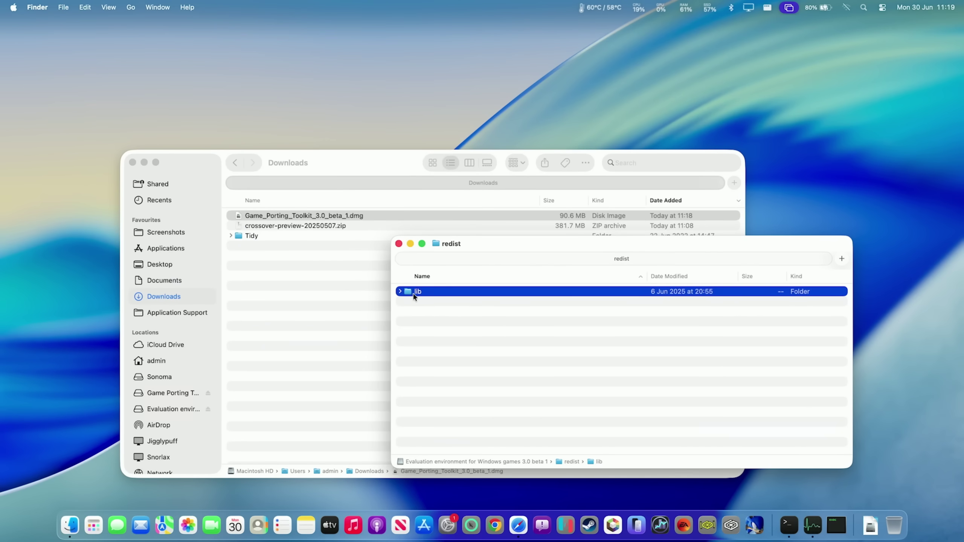
mouse_move(416, 291)
mouse_down()
mouse_move(421, 151)
mouse_move(464, 151)
mouse_up()
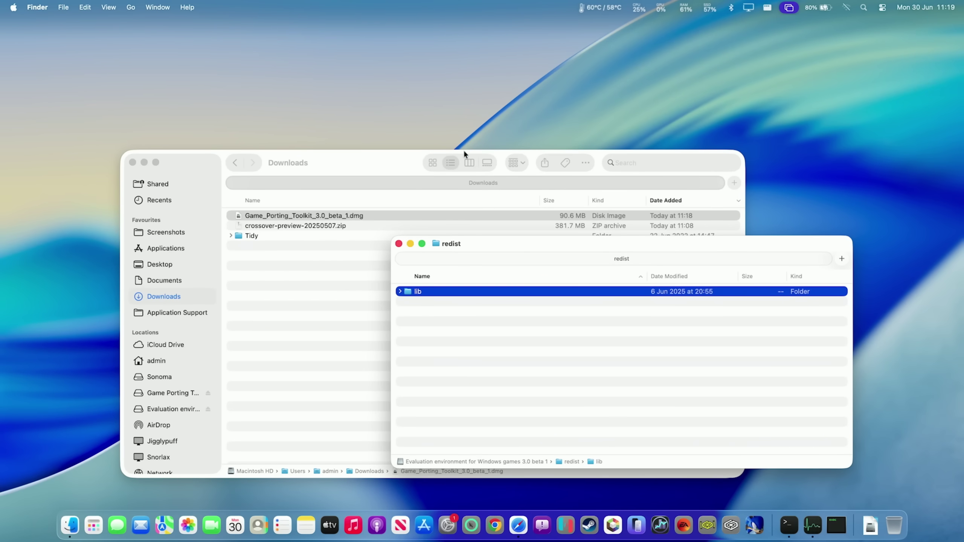
click(398, 244)
- Expand lib down to its external, wine, x86_64-windows and x86_64-unix folders
click(229, 215)
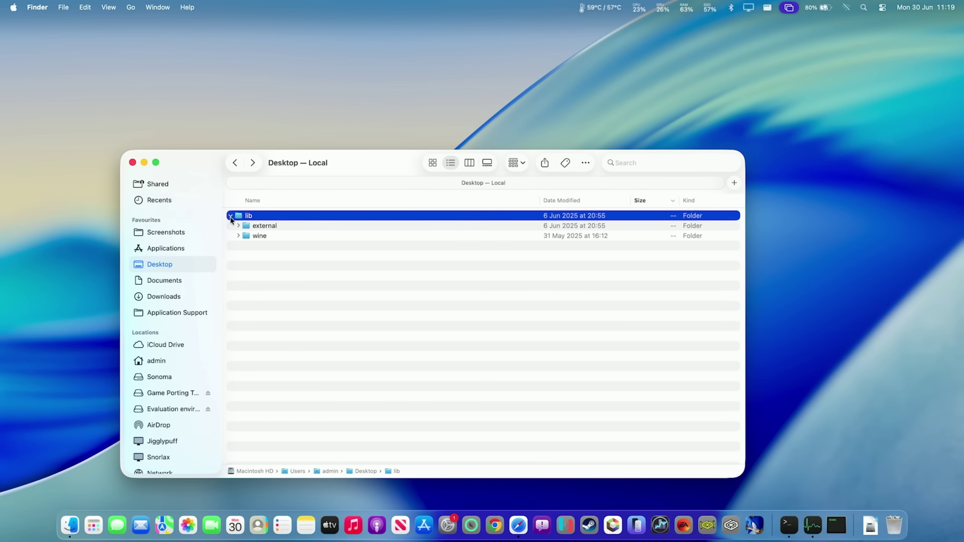
click(238, 236)
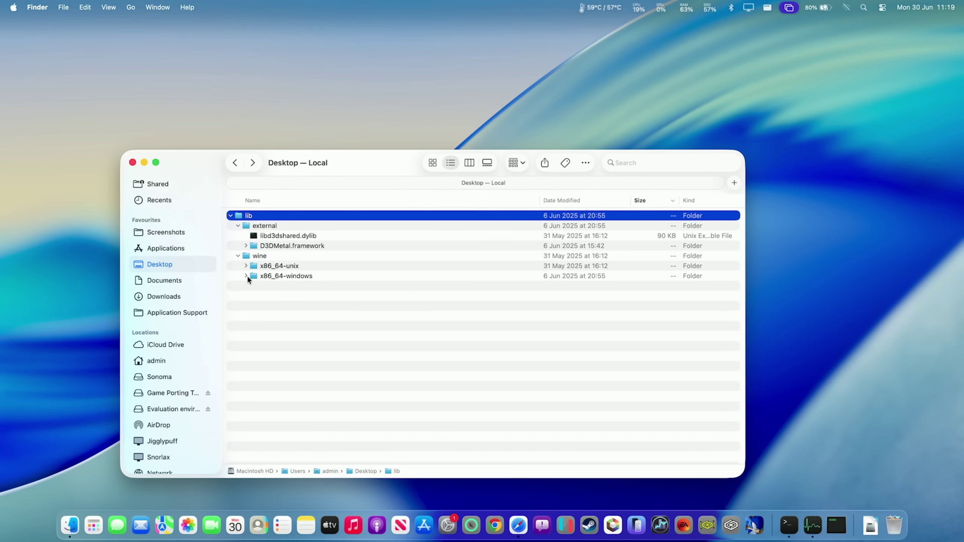
click(246, 276)
click(245, 266)
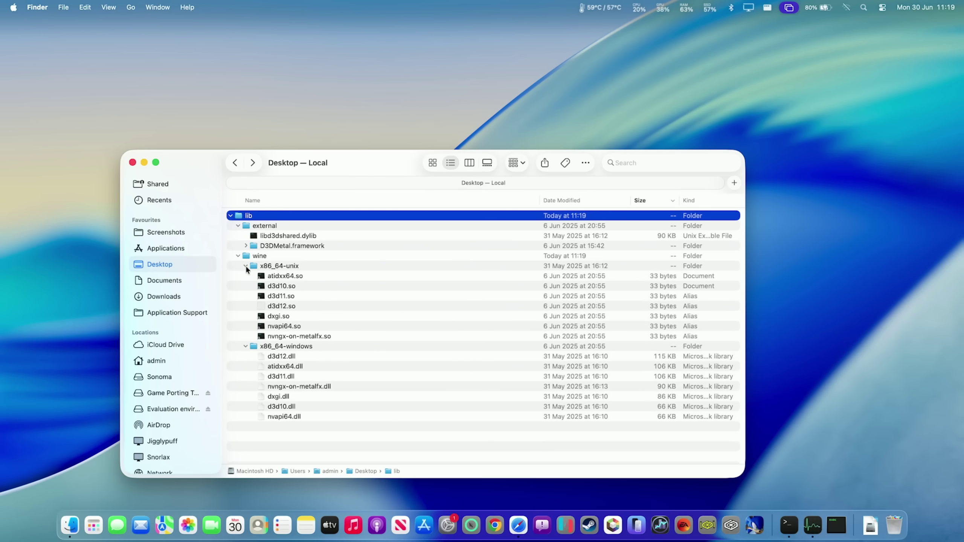
- Rename nvngx-on-metalfx.so to nvngx.so
click(276, 337)
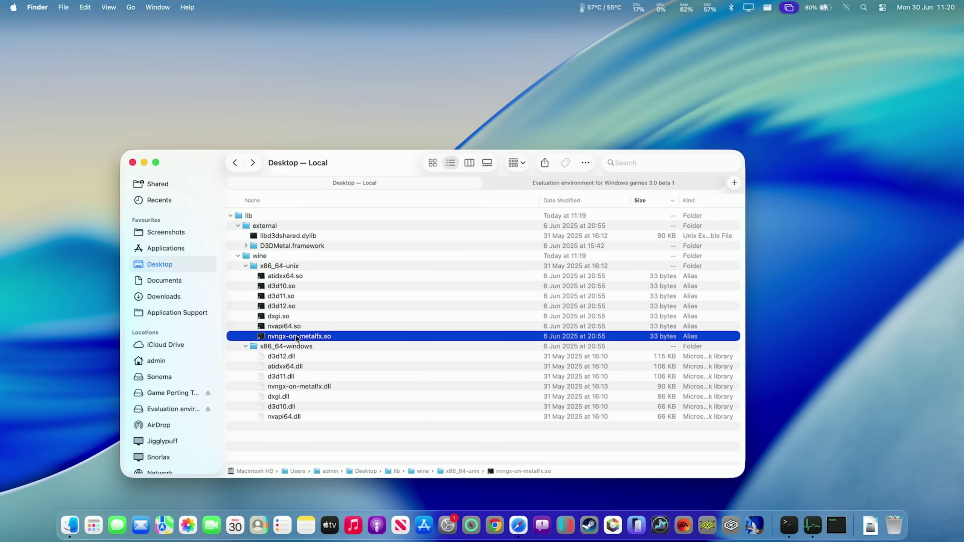
key(Return)
drag(288, 335, 321, 339)
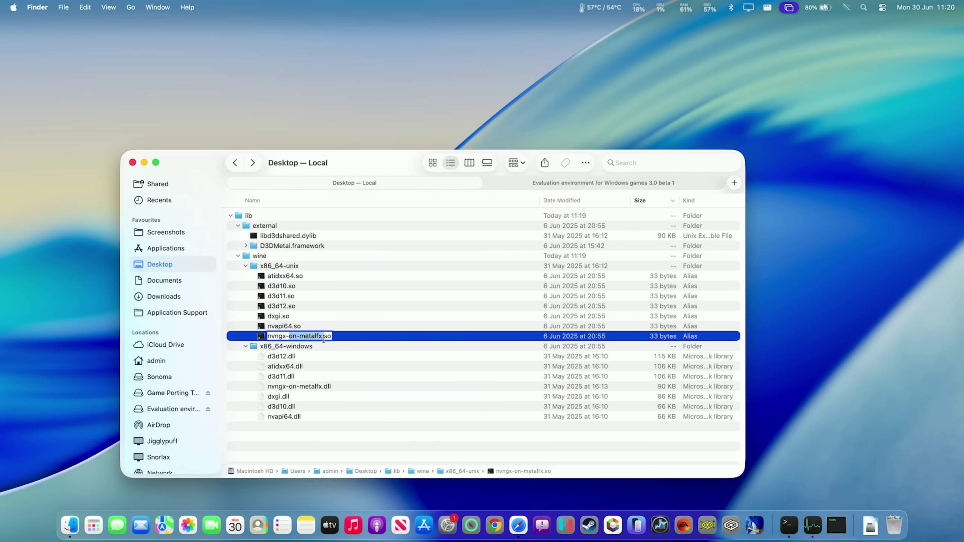
key(BackSpace)
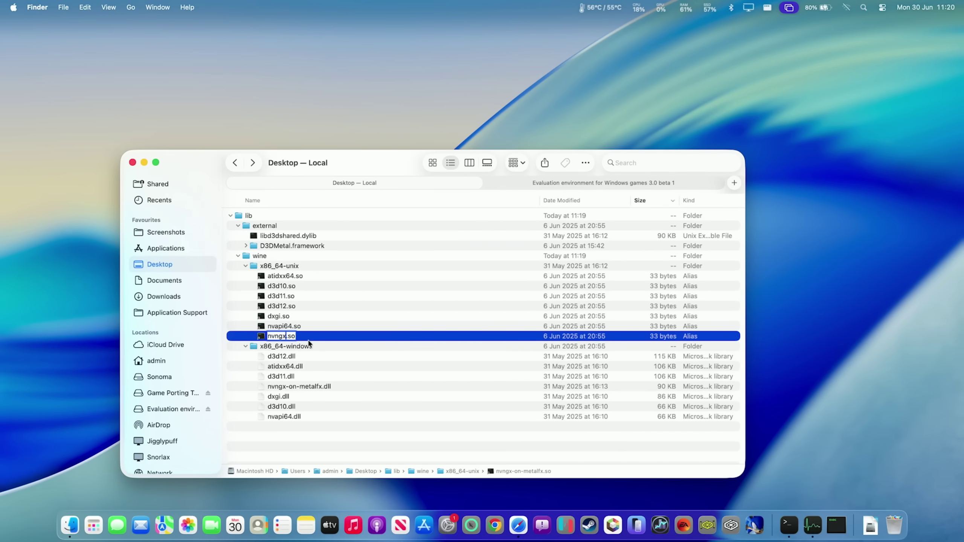
key(Return)
- Rename nvngx-on-metalfx.dll to nvngx.dll in the x86_64-windows folder
click(291, 387)
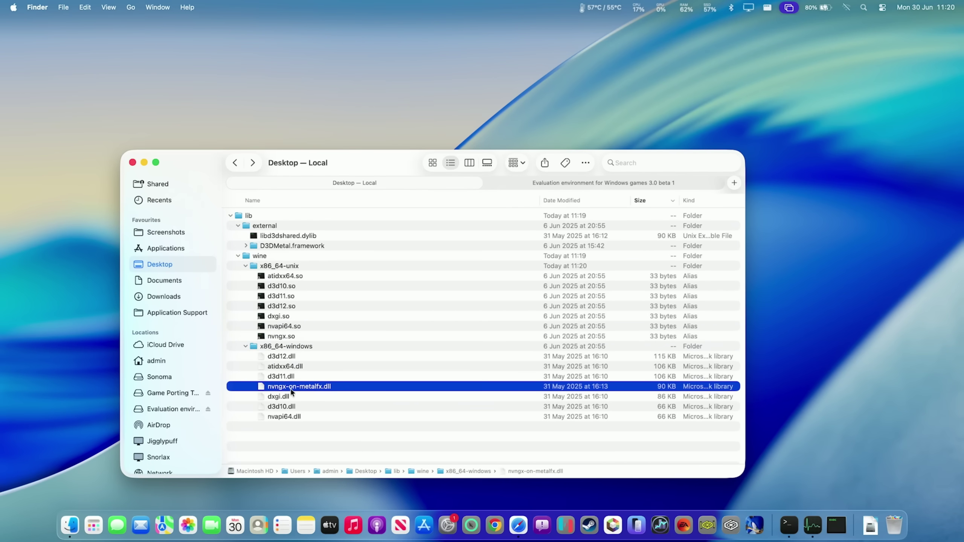
key(Return)
click(288, 388)
drag(288, 386, 319, 386)
key(BackSpace)
key(BackSpace)
key(Return)
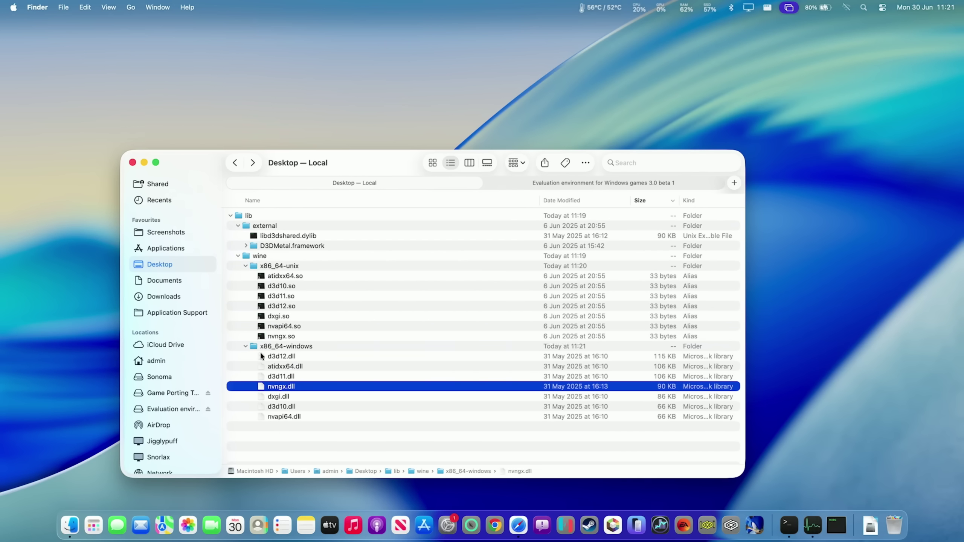
click(260, 258)
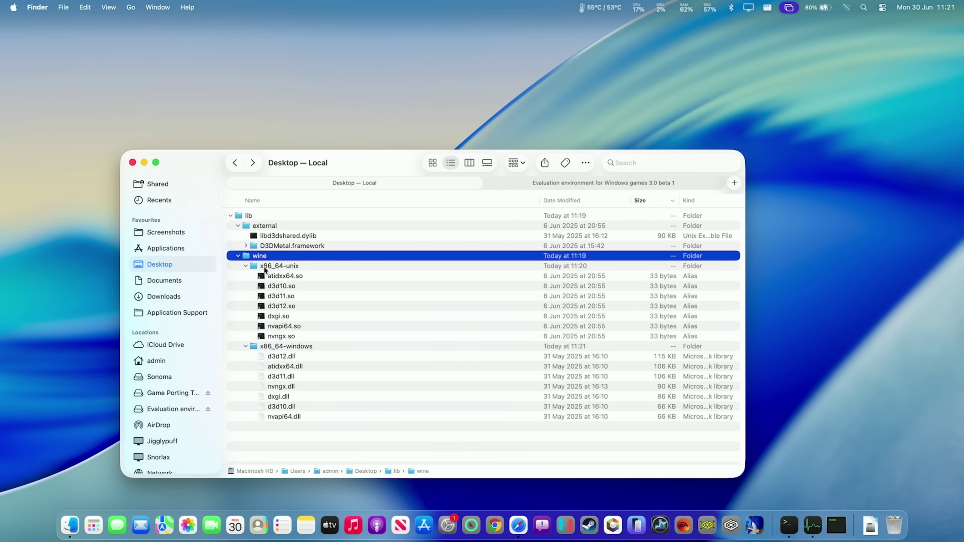
click(258, 230)
click(265, 444)
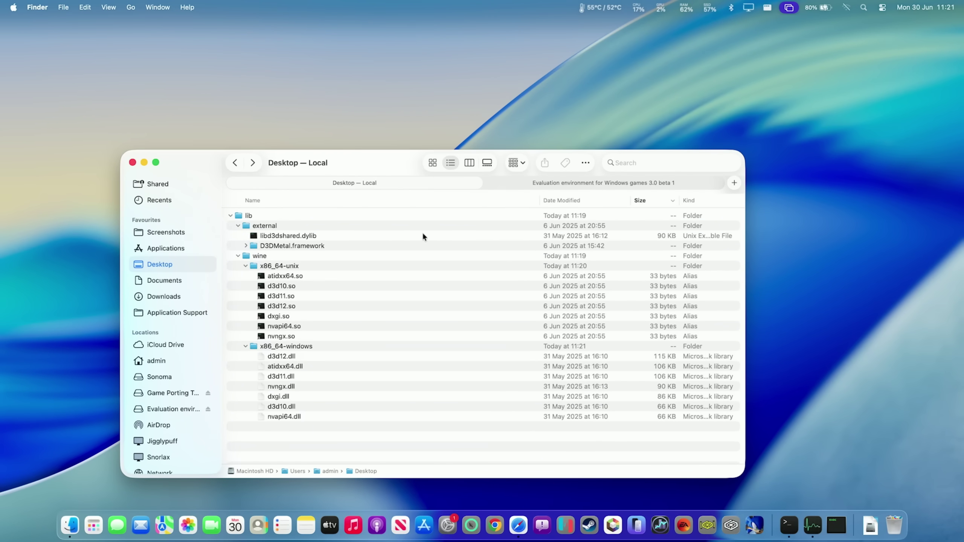
- Show CrossOver Preview's package contents from the Applications folder
click(538, 186)
click(165, 247)
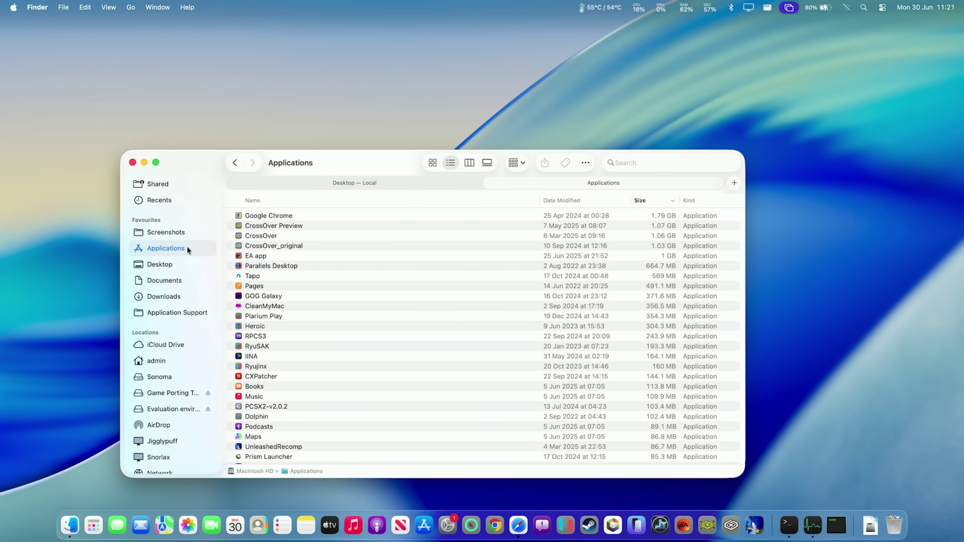
click(281, 227)
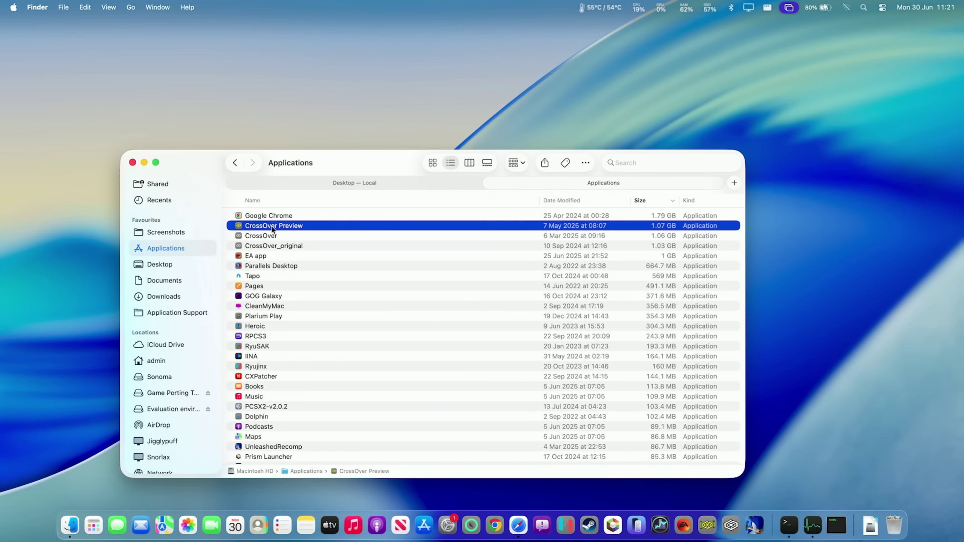
right_click(278, 226)
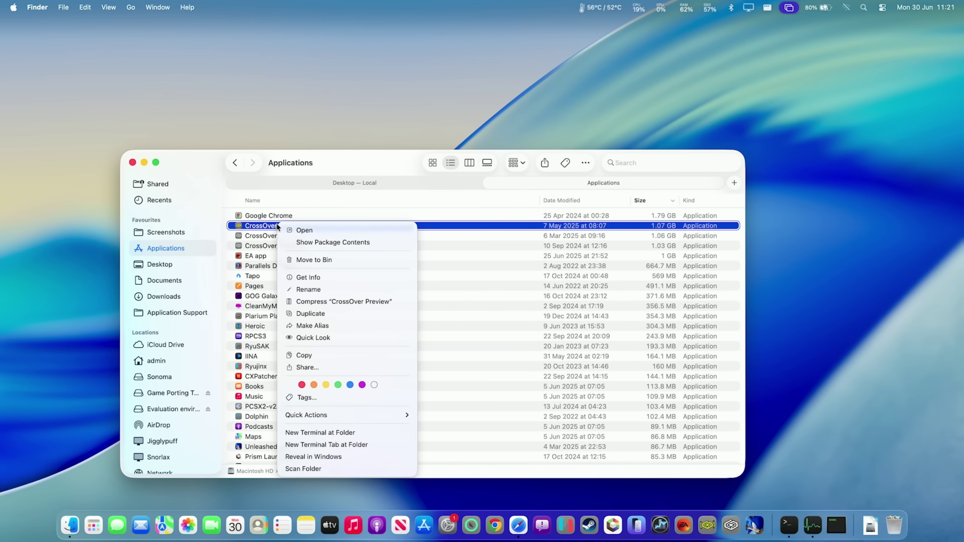
click(296, 242)
- Move the package contents into its own window, tiled beside the Desktop window
drag(528, 188, 614, 260)
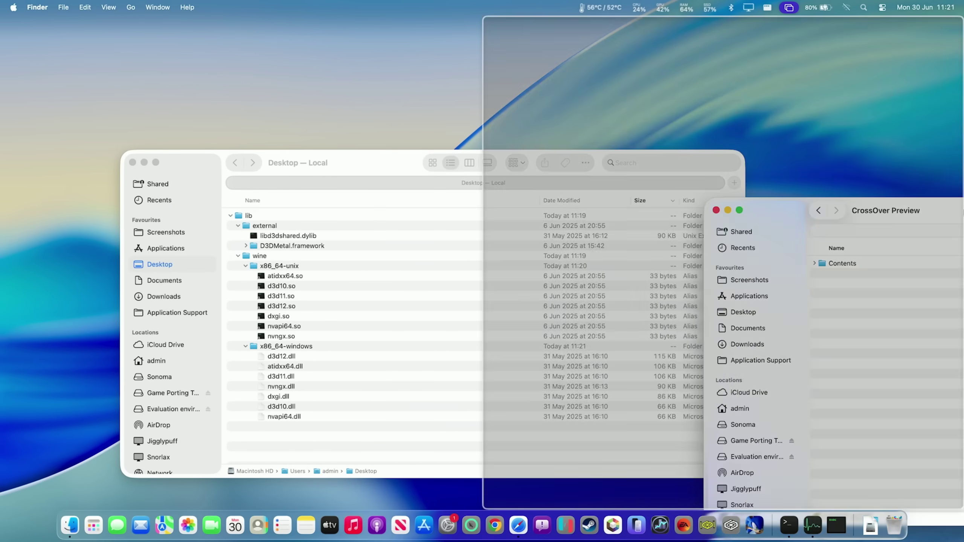
drag(590, 186, 963, 201)
drag(302, 182, 1, 182)
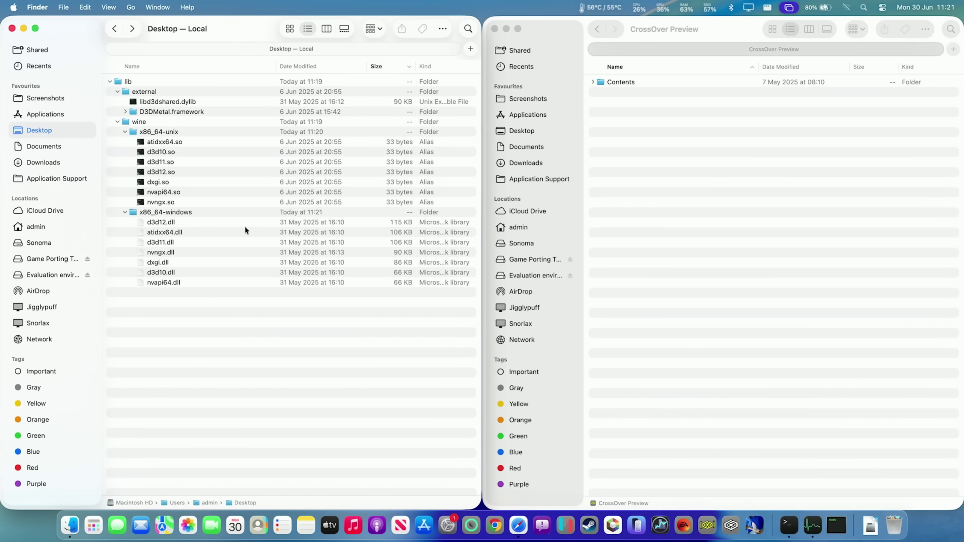
key(super+a)
click(252, 313)
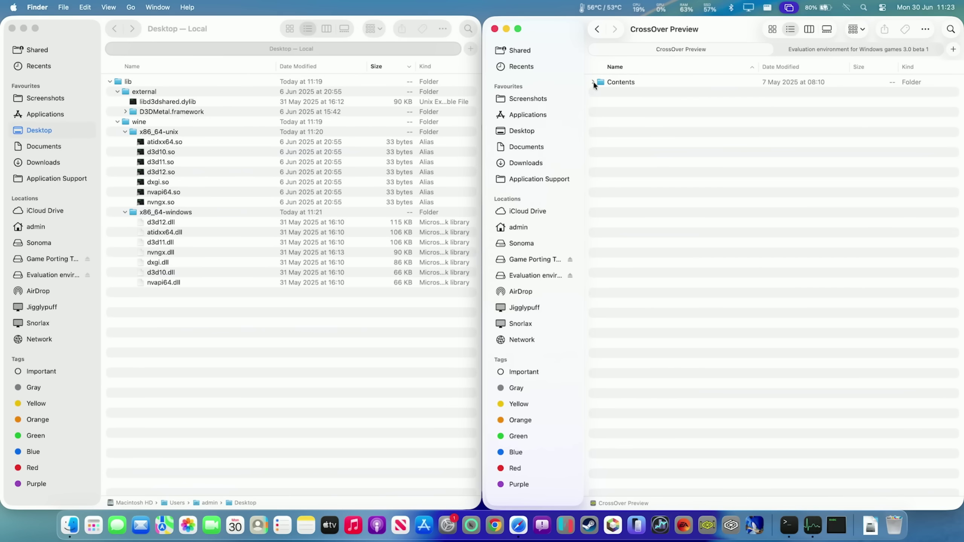
- Expand Contents, SharedSupport, CrossOver and lib64, then open the apple_gptk folder
click(593, 82)
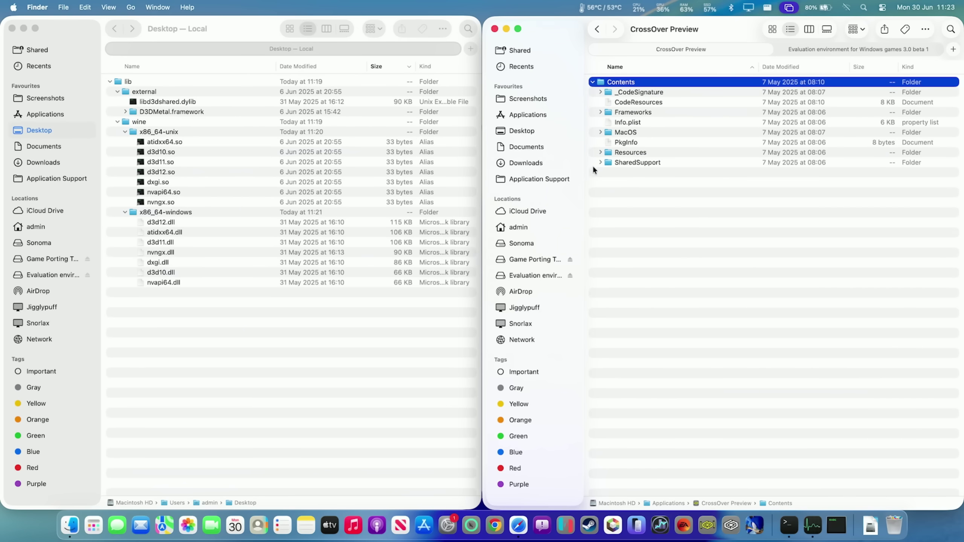
click(601, 163)
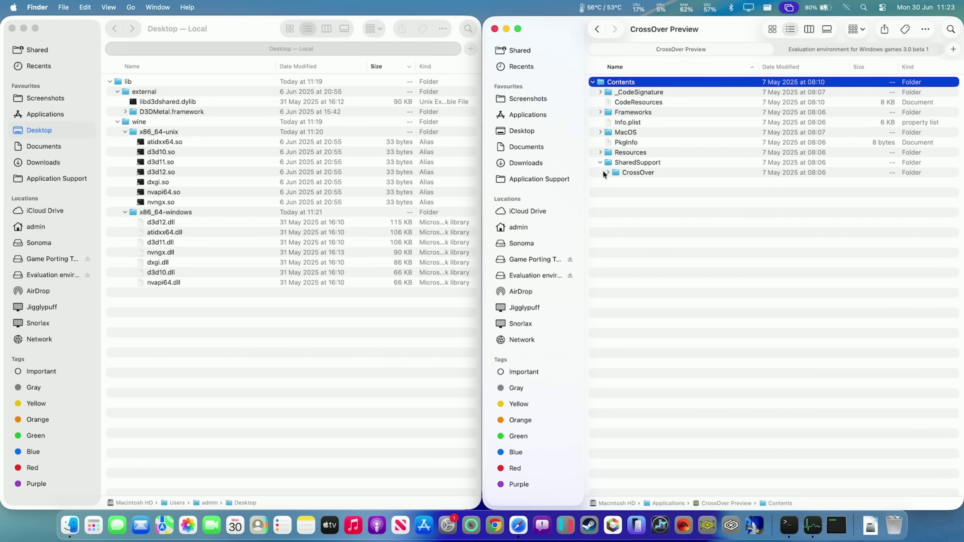
click(607, 172)
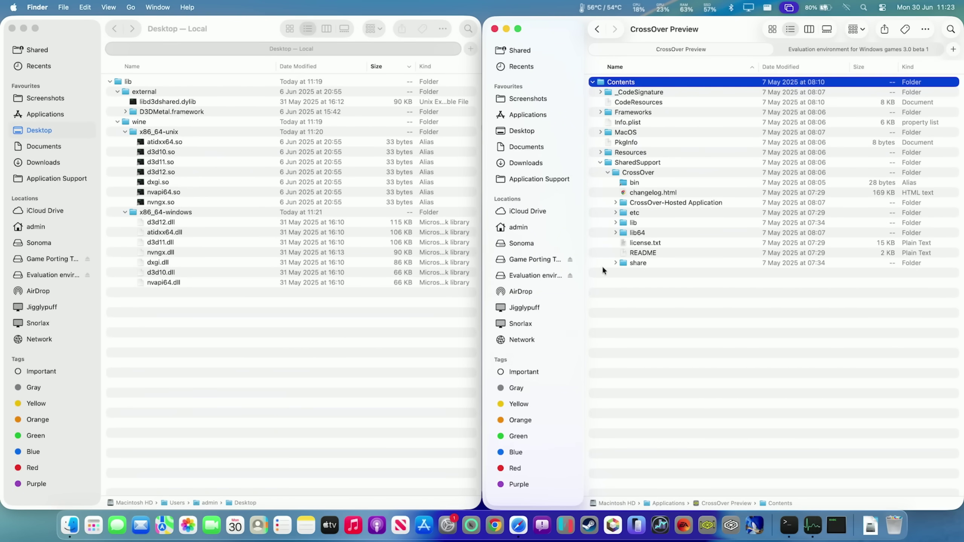
click(614, 232)
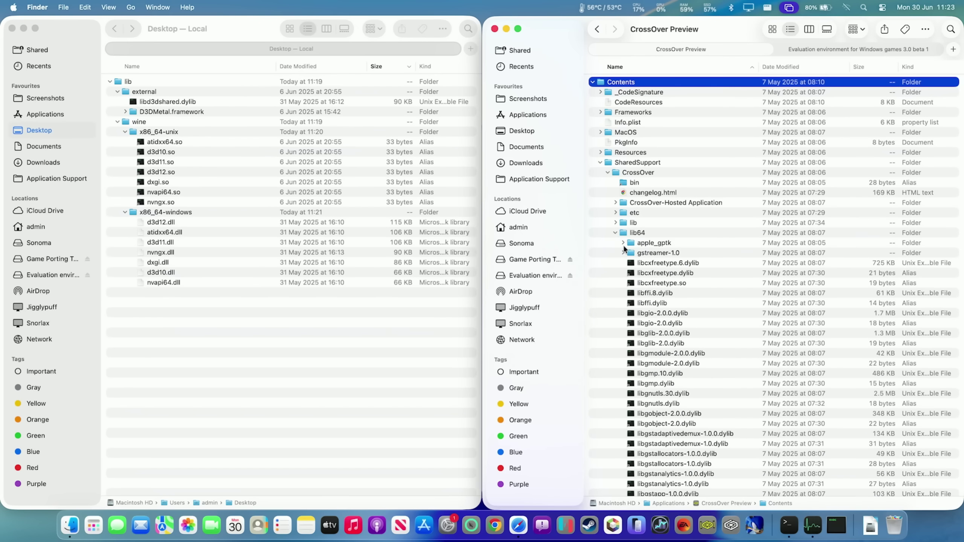
click(624, 244)
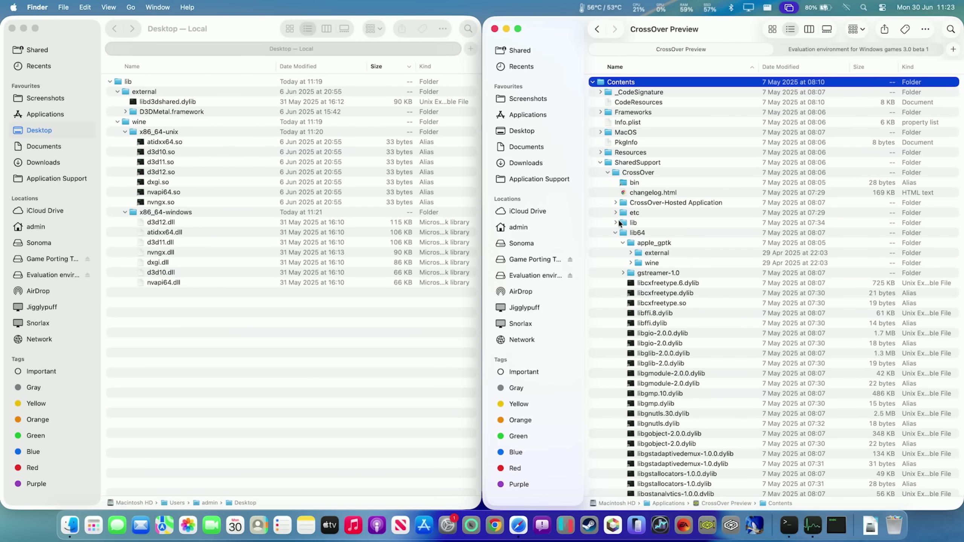
click(642, 233)
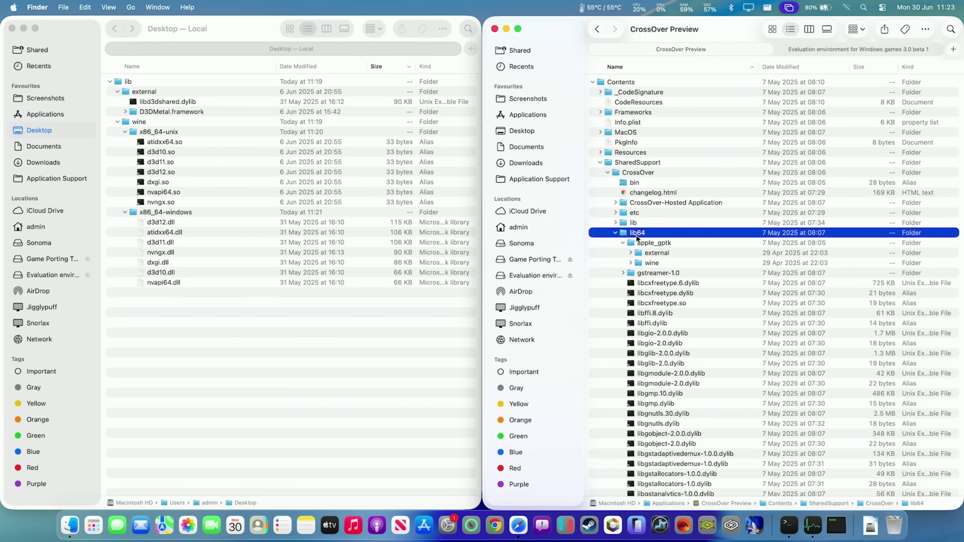
click(646, 243)
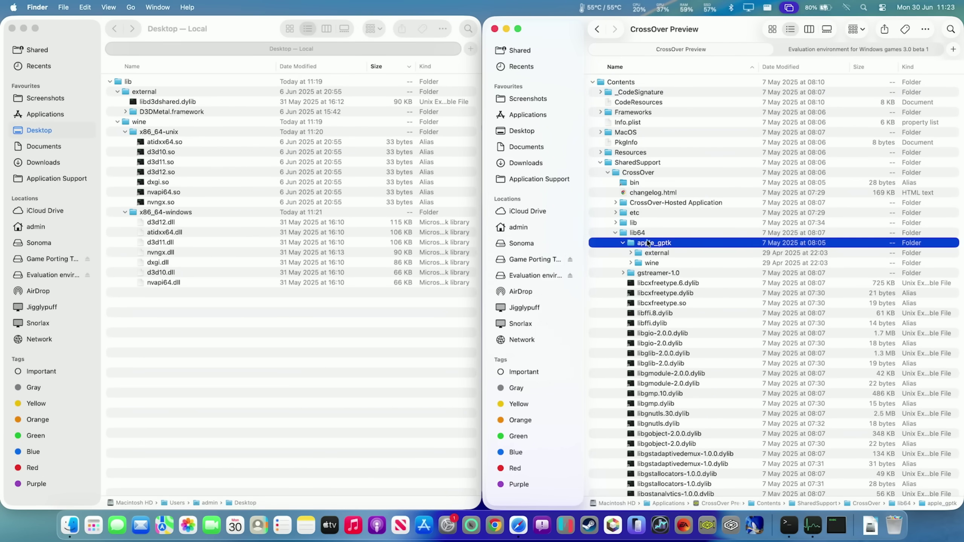
double_click(664, 248)
click(140, 83)
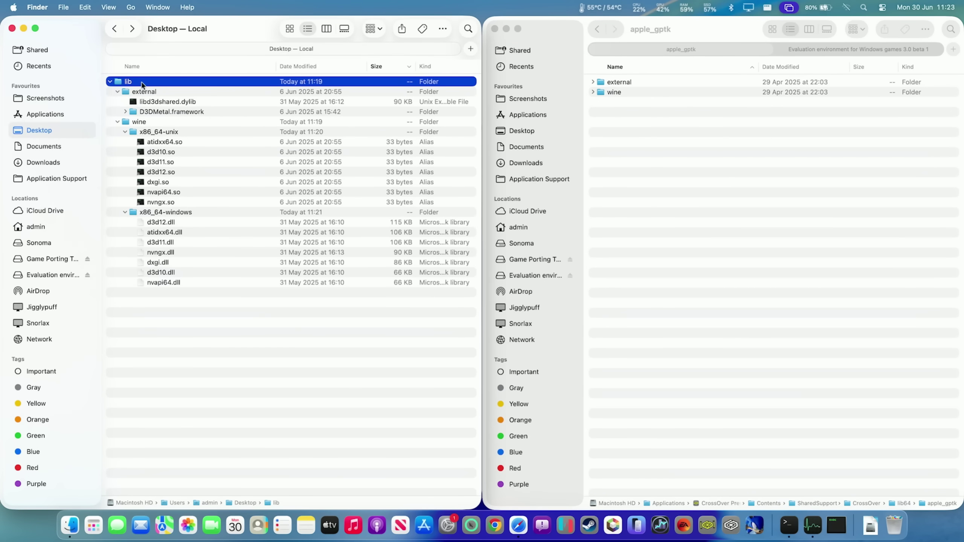
- Copy the external and wine folders from the Desktop lib folder
double_click(142, 85)
click(111, 92)
key(cmd+a)
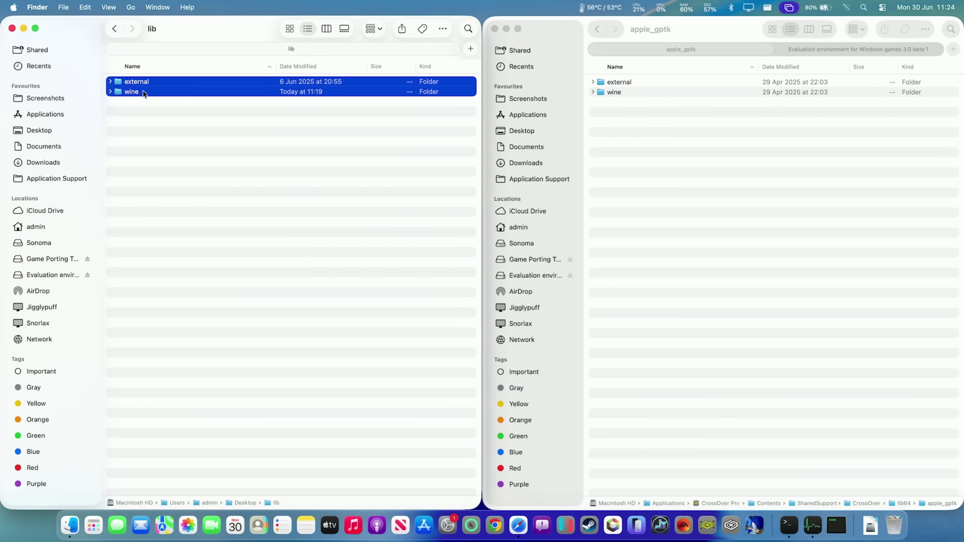
right_click(195, 86)
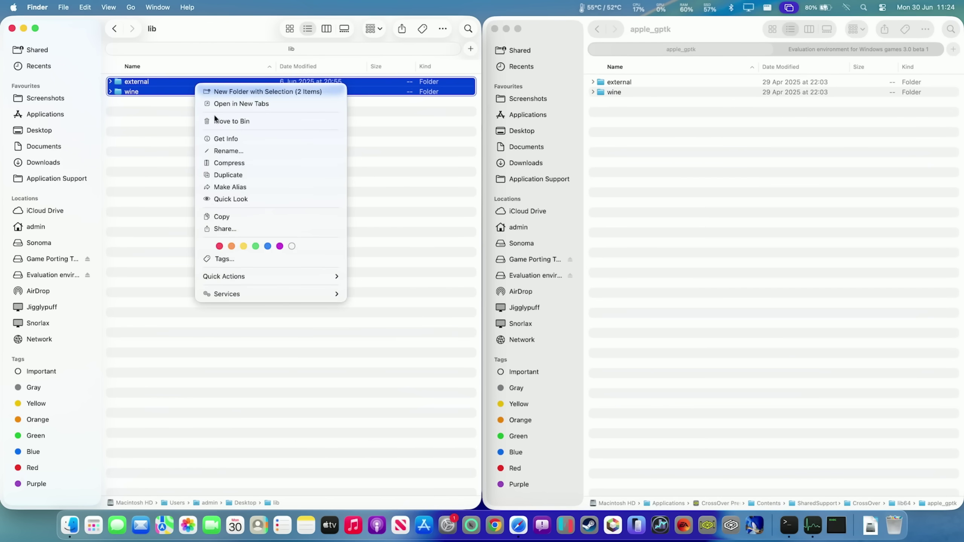
click(220, 218)
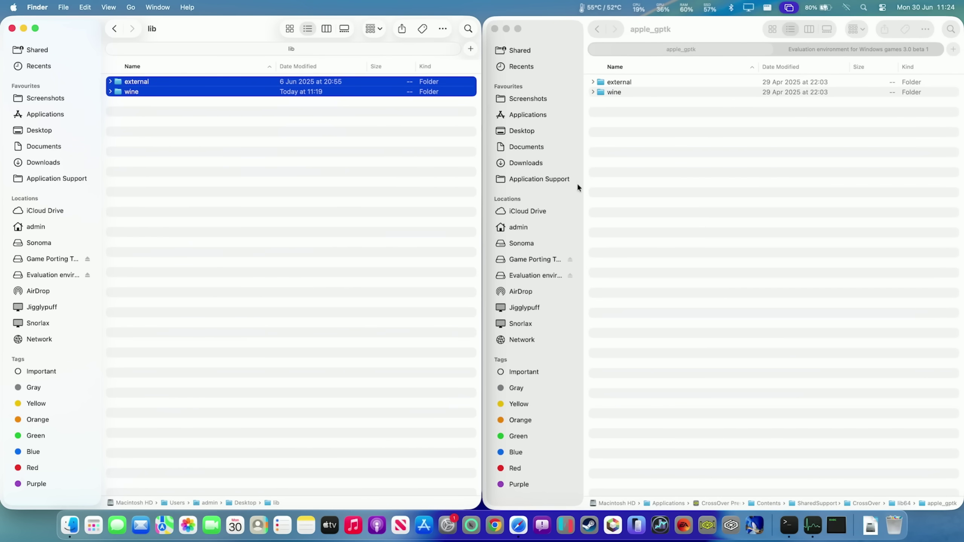
- Paste both folders into apple_gptk, replacing the existing external and wine folders
click(631, 185)
right_click(651, 154)
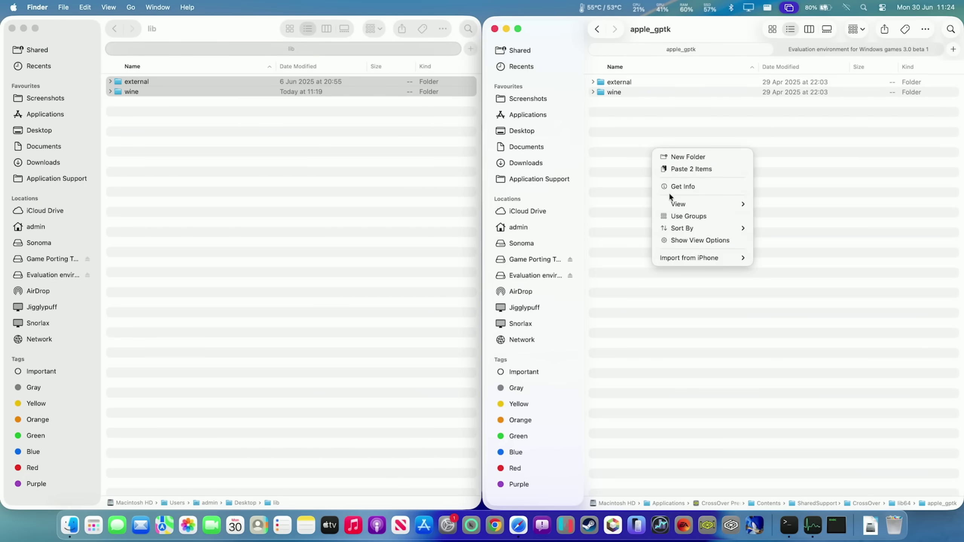
click(685, 170)
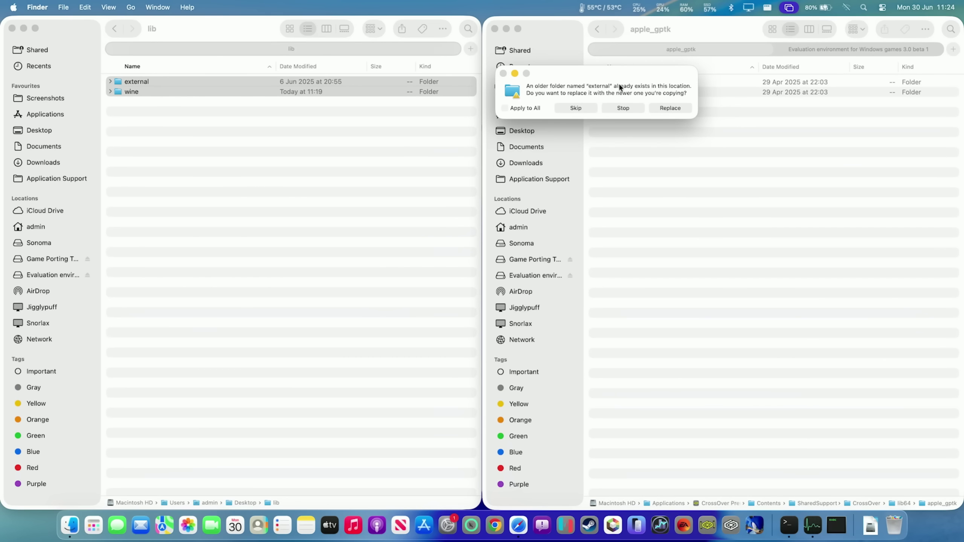
drag(620, 85, 519, 157)
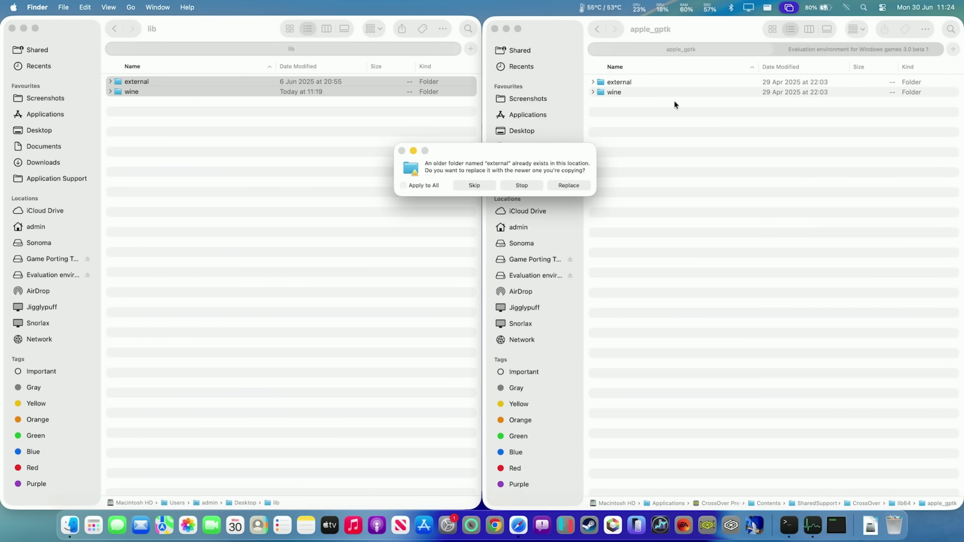
click(592, 91)
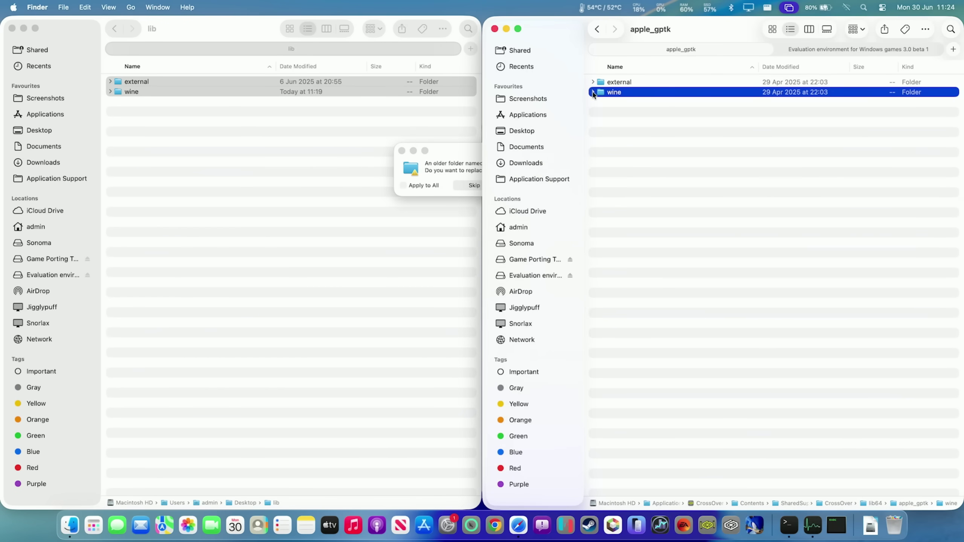
click(593, 81)
click(110, 92)
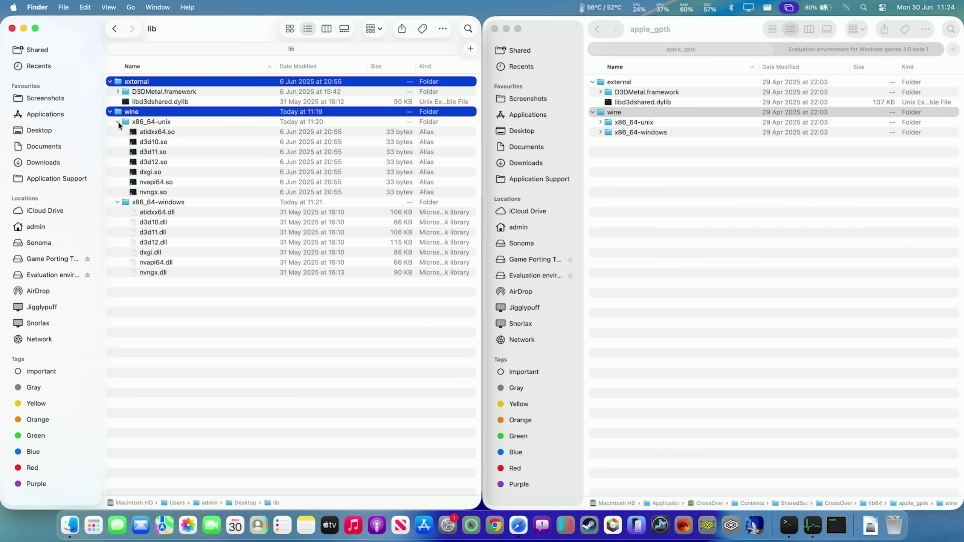
click(600, 122)
click(600, 173)
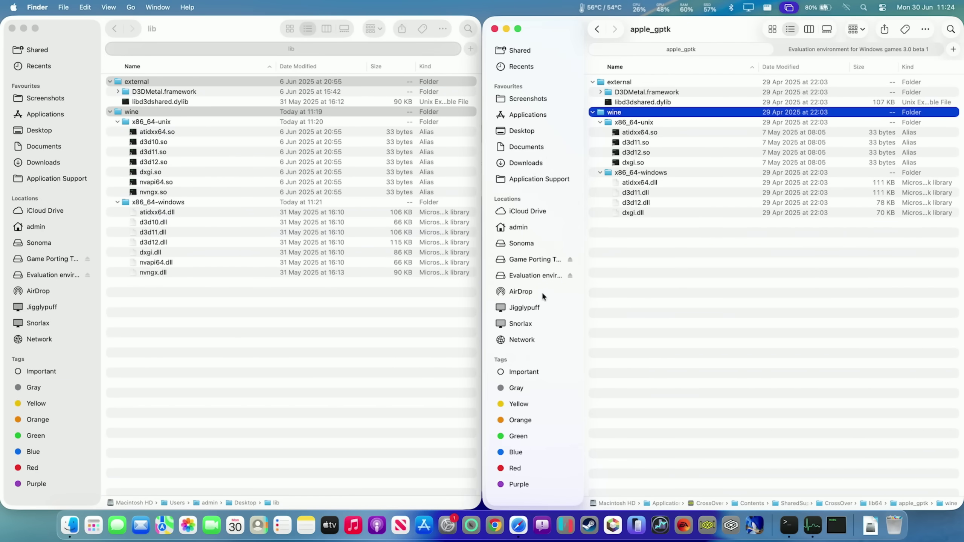
key(super+v)
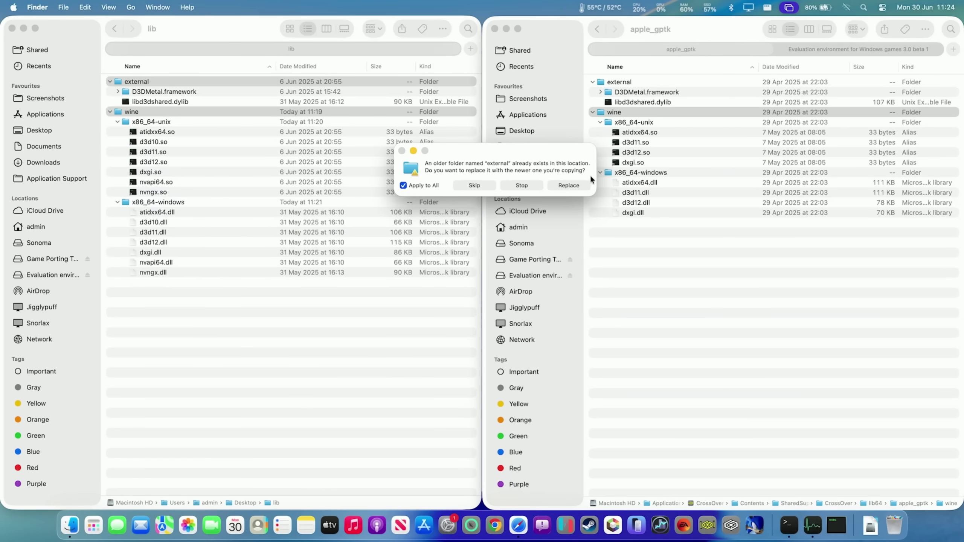
click(568, 186)
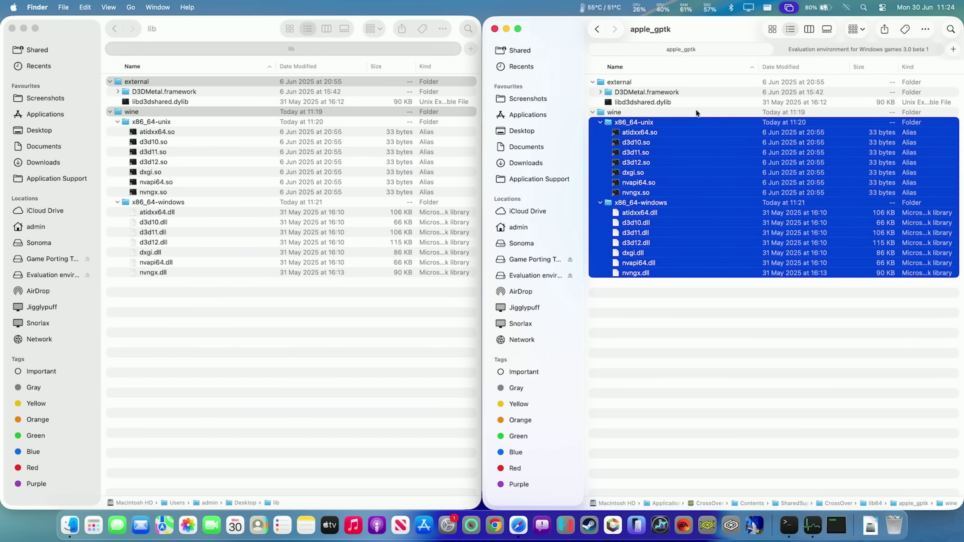
- Find the ROSETTA and D3DM_ENABLE_METALFX notes in the Read Me preview
click(688, 288)
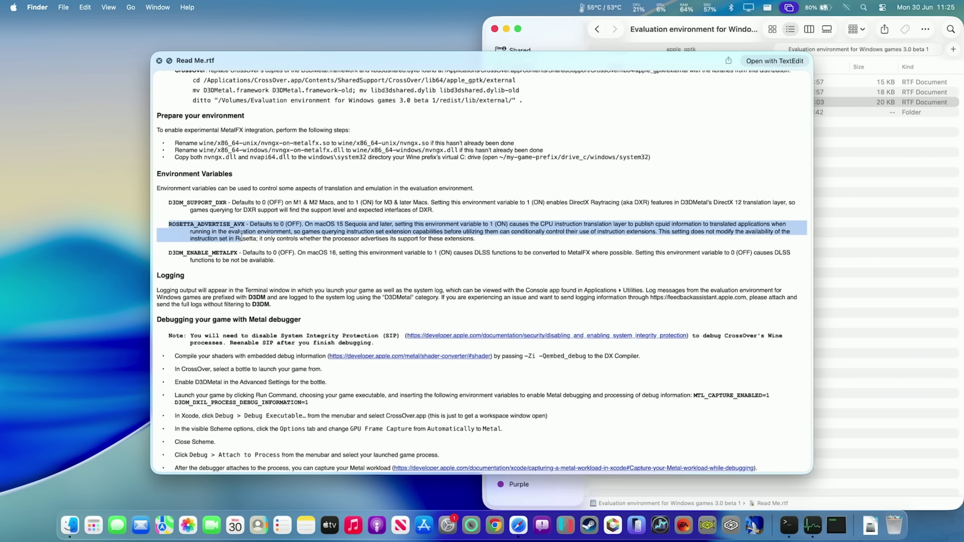
mouse_move(162, 224)
mouse_down()
mouse_move(170, 259)
mouse_move(238, 255)
mouse_up()
click(170, 259)
click(239, 254)
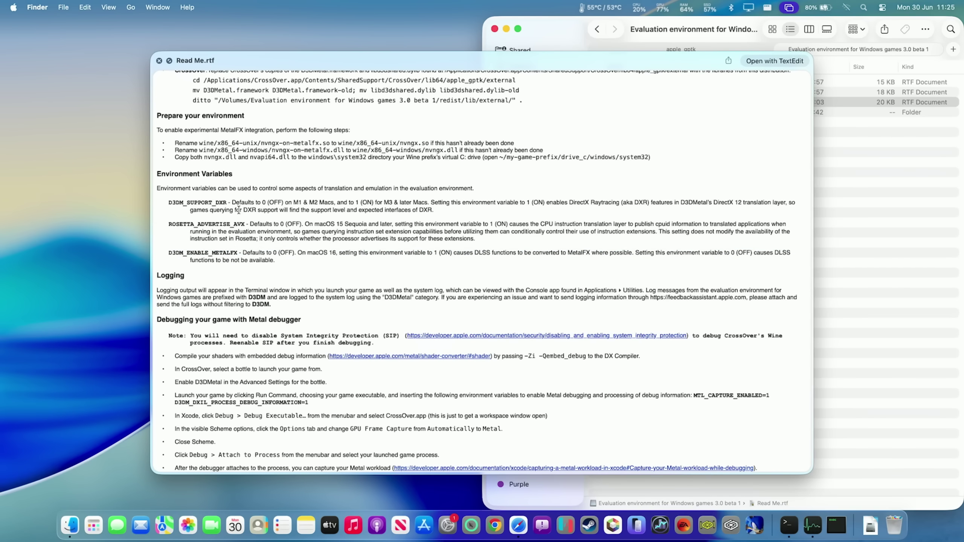
- Open the Read Me in TextEdit and select the D3DM_ENABLE_METALFX variable name
key(super+o)
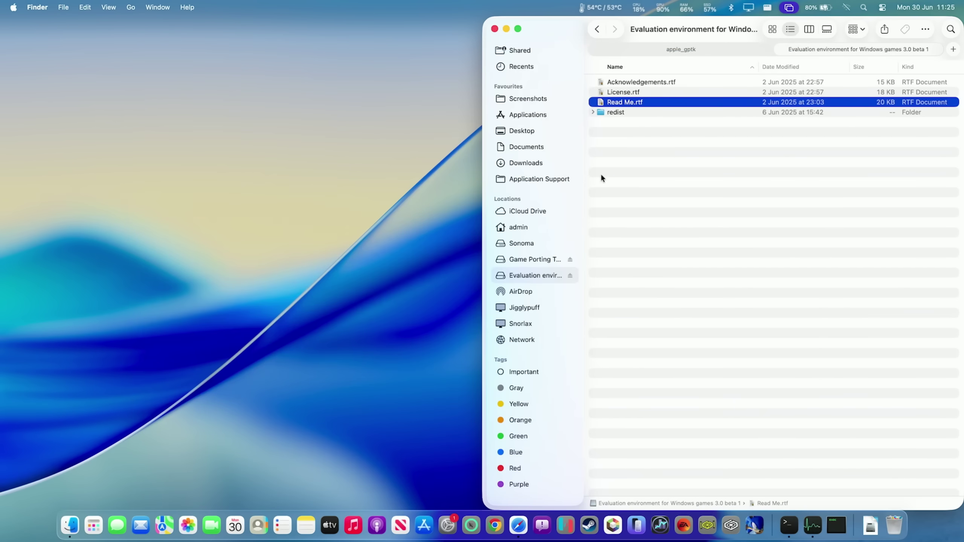
click(198, 390)
mouse_move(198, 390)
mouse_down()
mouse_move(341, 390)
mouse_move(230, 389)
mouse_up()
click(339, 390)
click(229, 390)
click(783, 241)
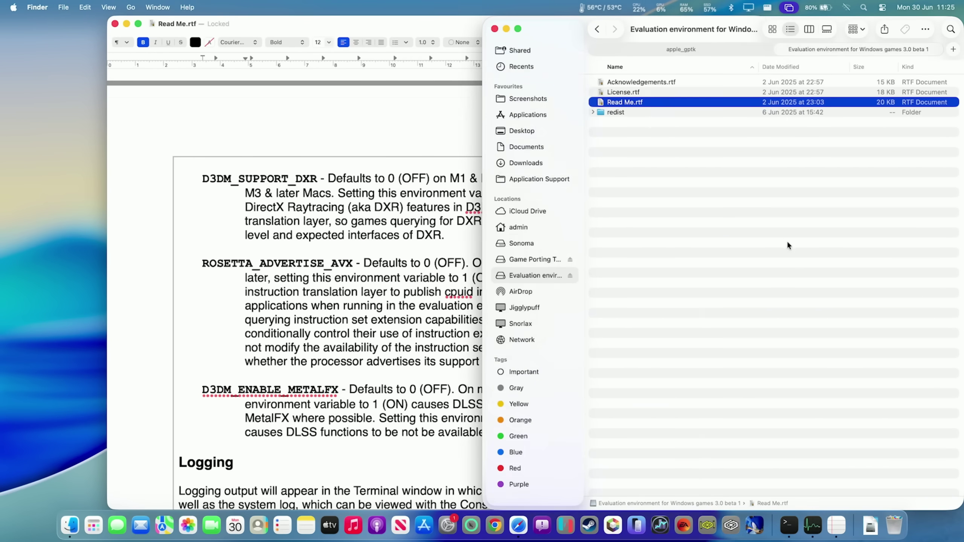
- Go to the CrossOver folder in the user Library's Application Support
click(130, 7)
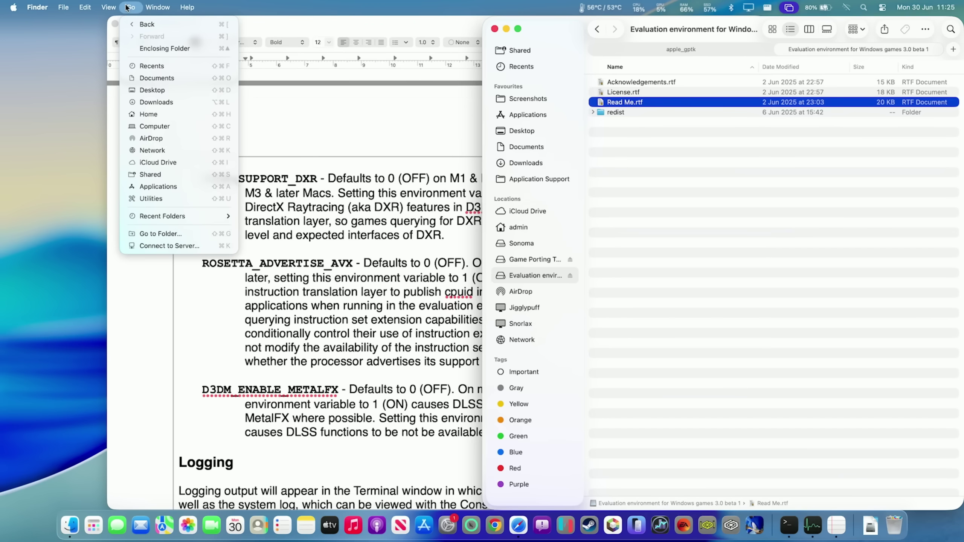
key(alt)
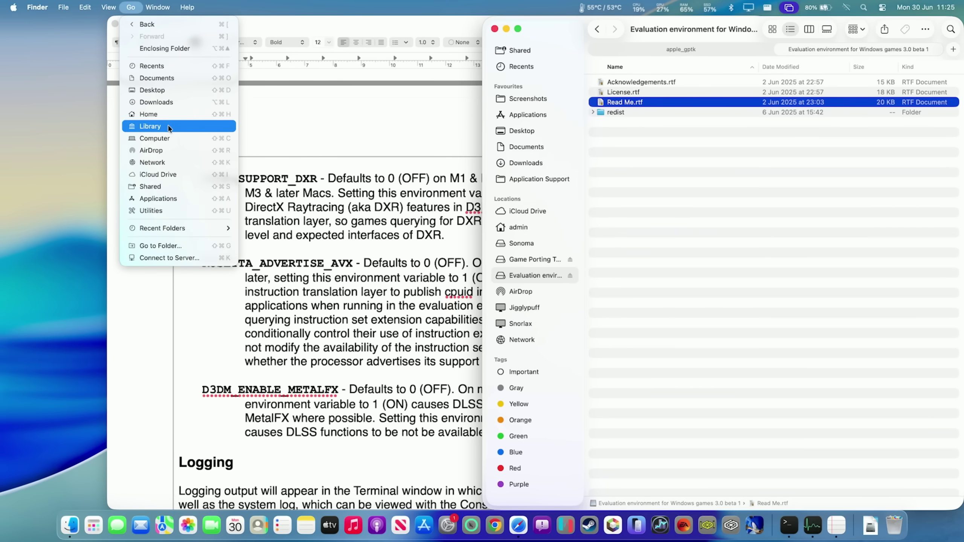
click(168, 127)
click(643, 121)
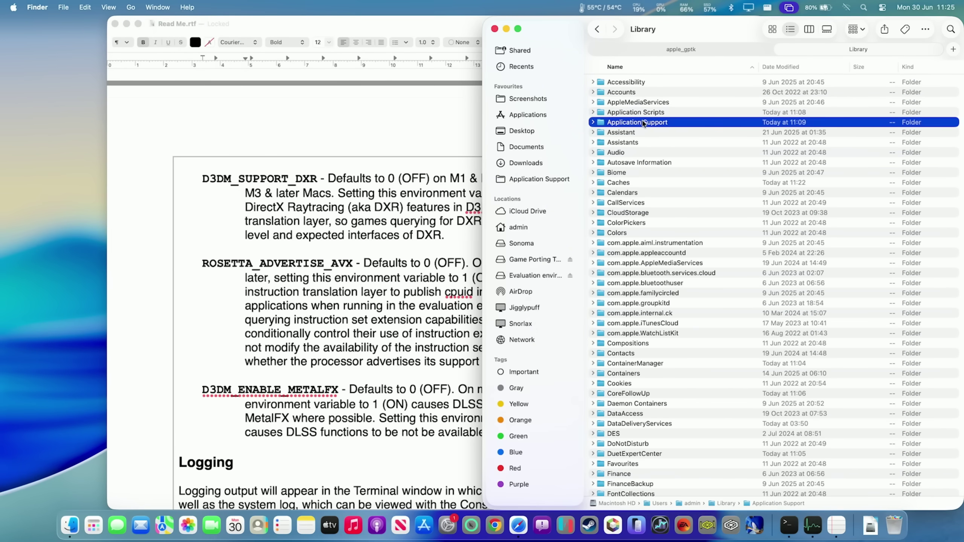
double_click(614, 124)
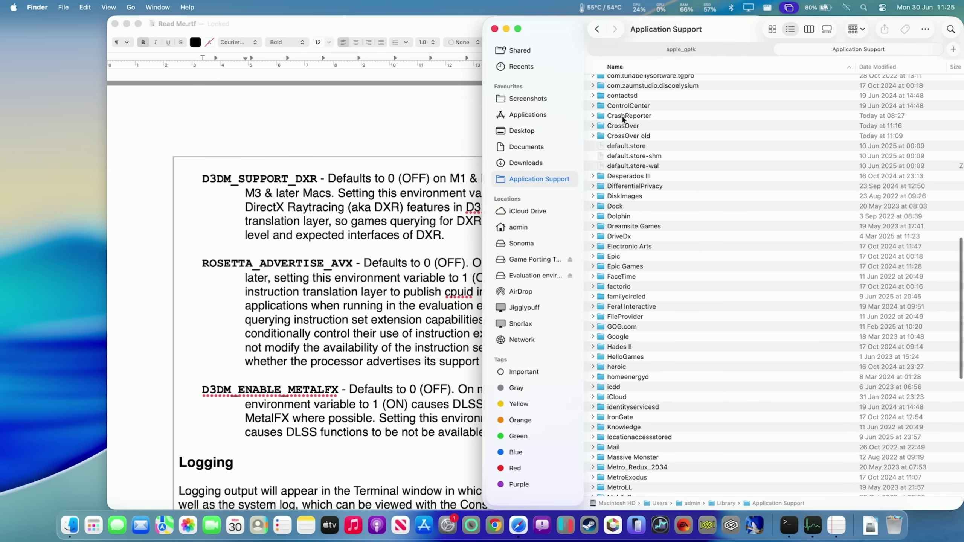
click(618, 126)
double_click(618, 127)
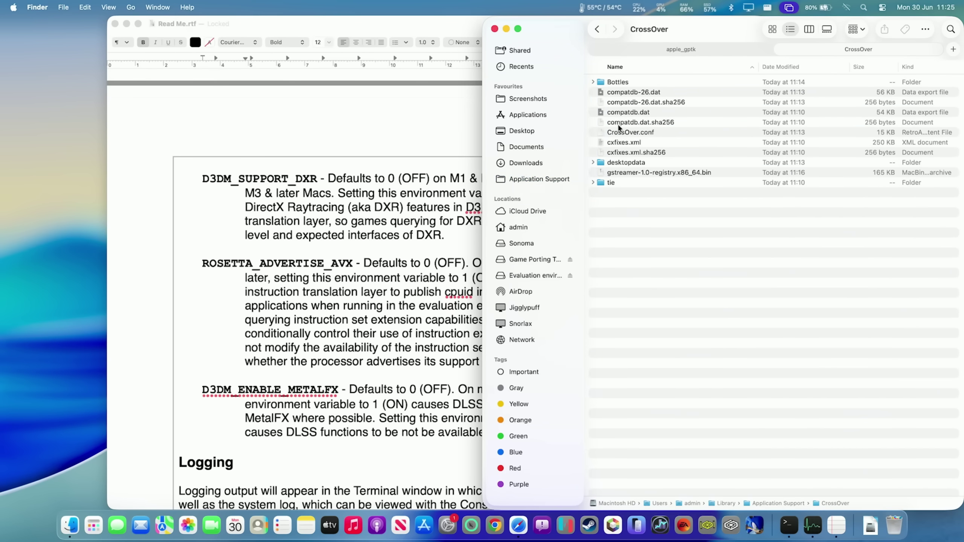
- Expand Bottles and the Steam bottle, and show Open With options for cxbottle.conf
click(596, 81)
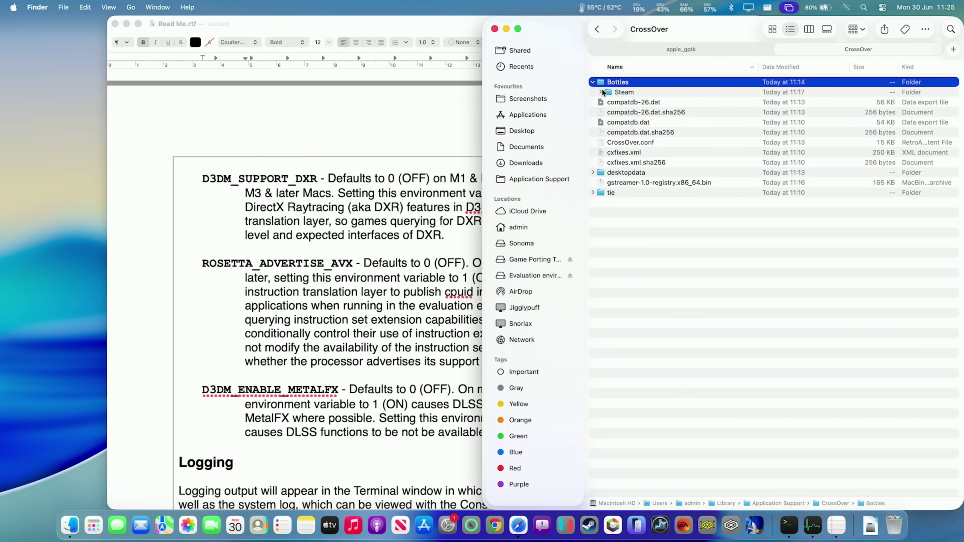
click(599, 92)
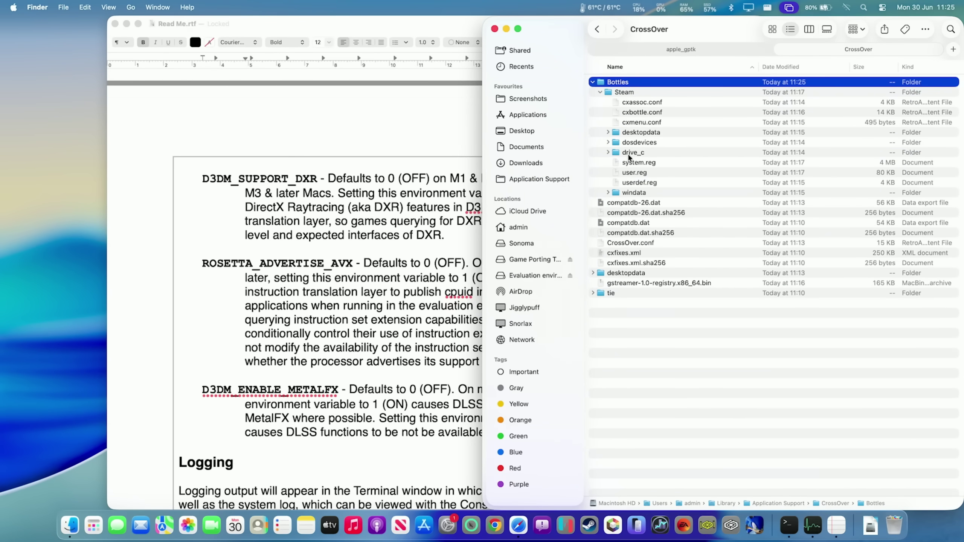
click(639, 113)
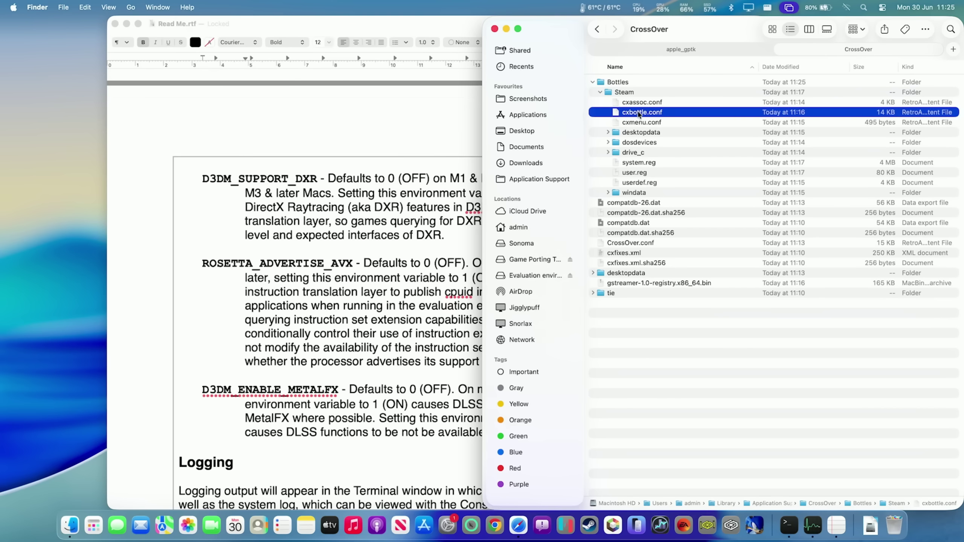
right_click(639, 113)
mouse_move(696, 130)
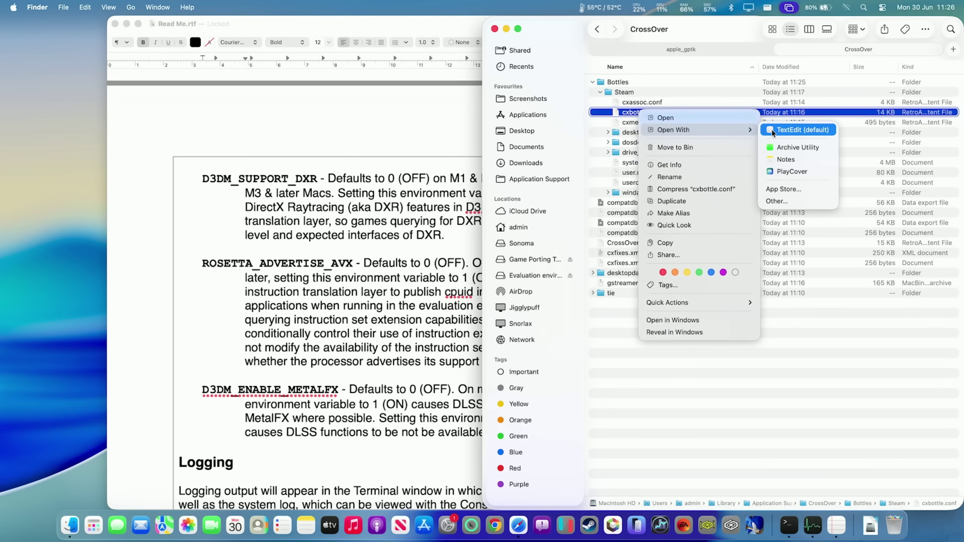
- Open cxbottle.conf in TextEdit, enlarged, with the cursor after the WINEMSYNC line
click(773, 134)
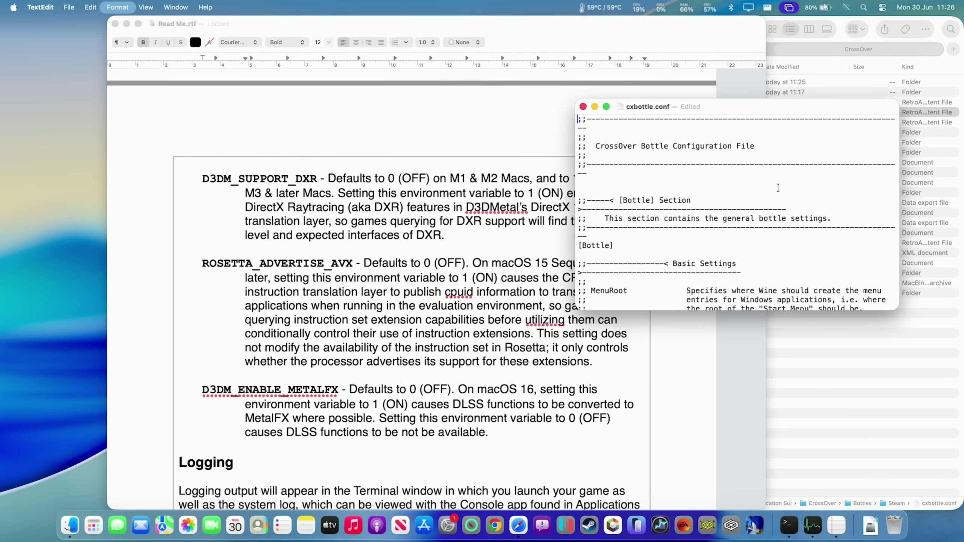
scroll(778, 188, down, 10)
scroll(767, 204, down, 10)
scroll(759, 222, down, 10)
scroll(749, 238, down, 10)
drag(577, 309, 474, 384)
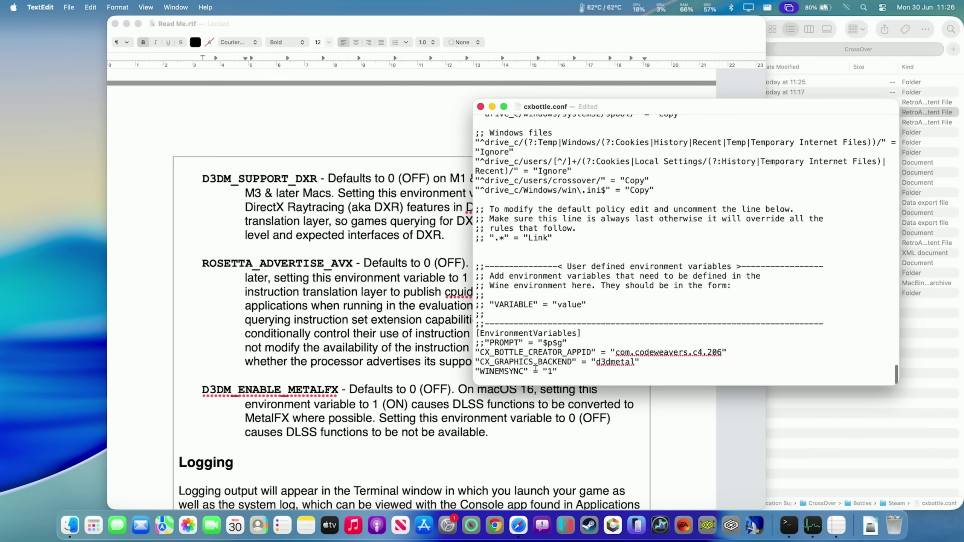
click(570, 370)
- Add a D3DM_ENABLE_METALFX = "1" line below WINEMSYNC, copied from the Read Me
click(230, 389)
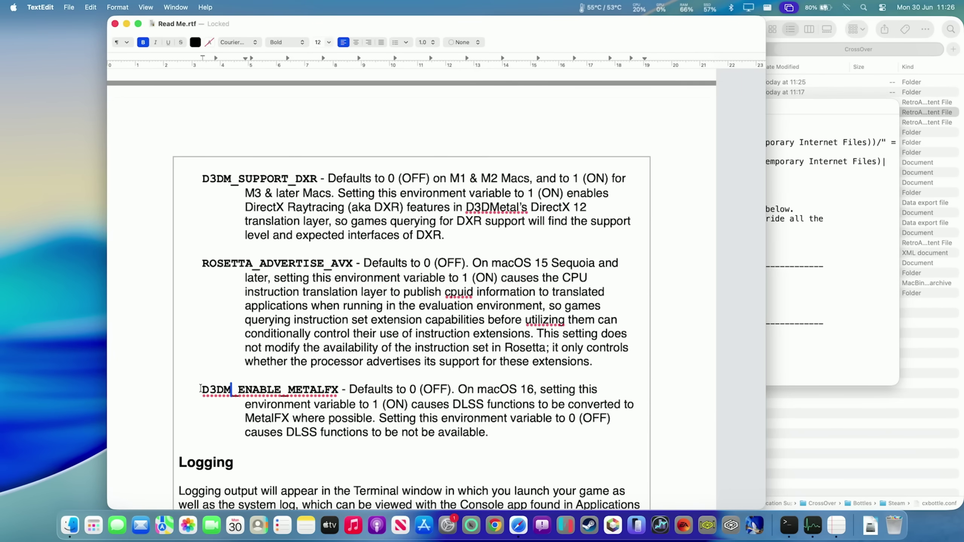
double_click(203, 390)
key(super+c)
key(super+grave)
key(Return)
text(")
key(super+v)
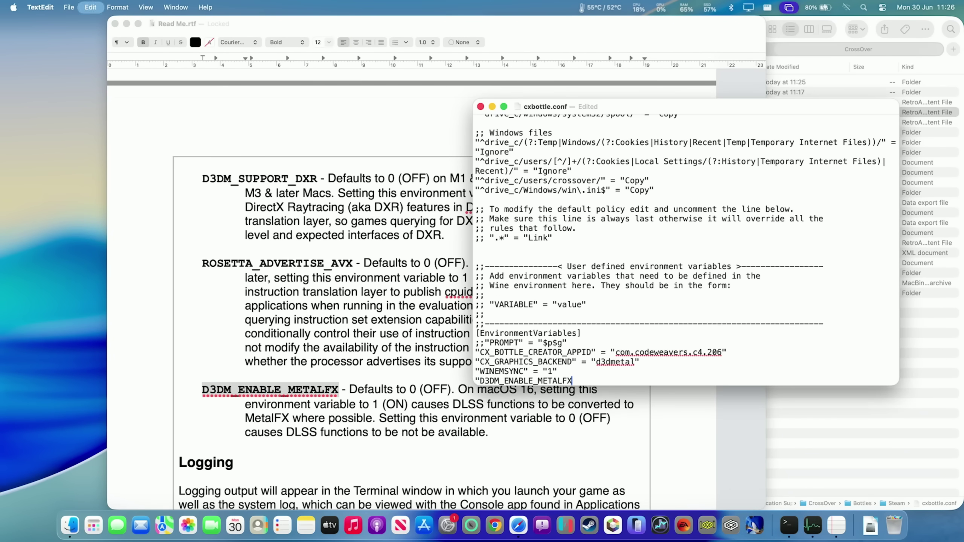
text(" = )
text("1)
key(Return)
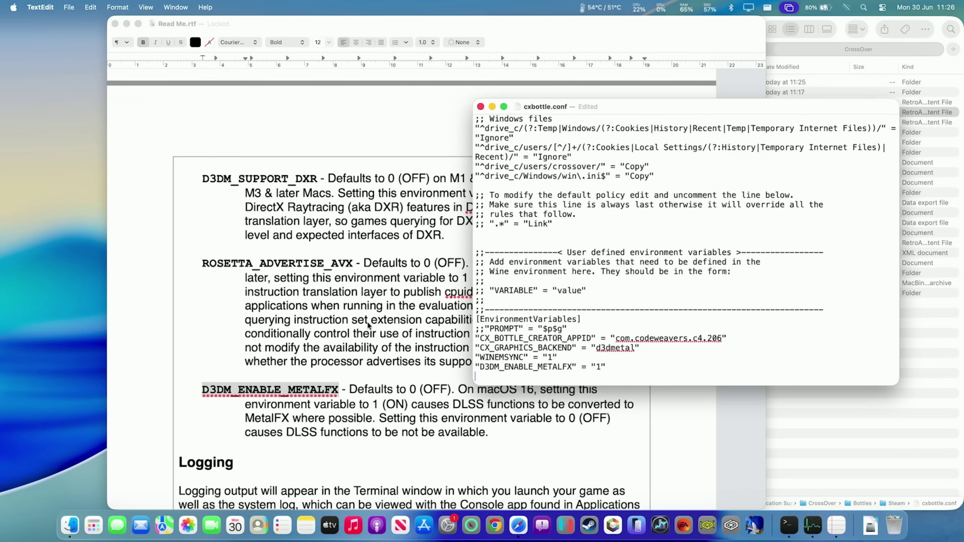
- Add ROSETTA_ADVERTISE_AVX = "1" from the Read Me, then save and close the file
click(367, 323)
drag(353, 264, 221, 266)
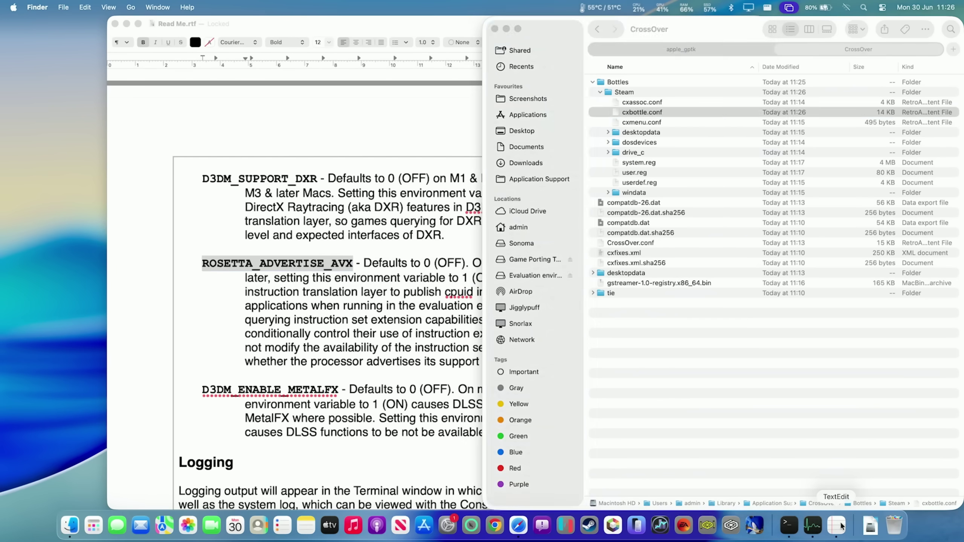
click(818, 326)
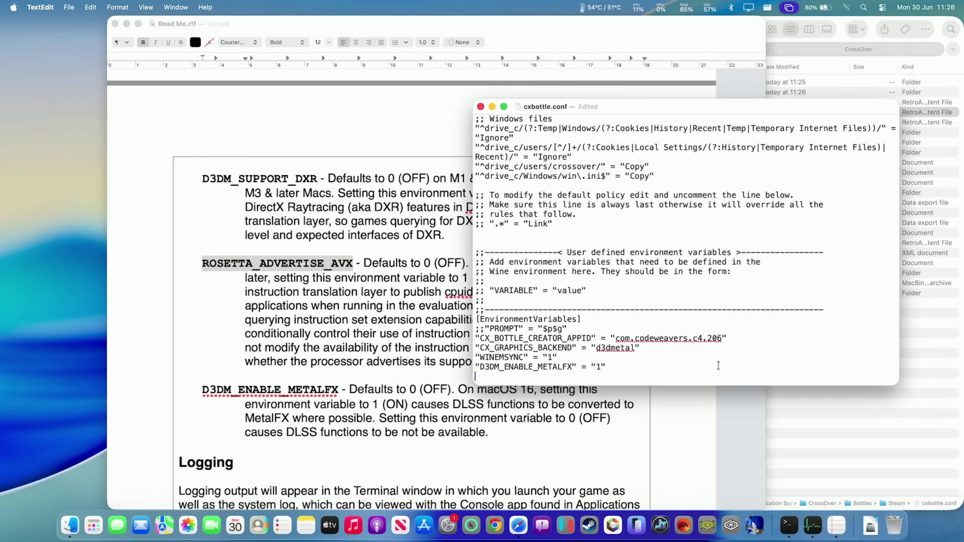
key(super+v)
text(" = "1")
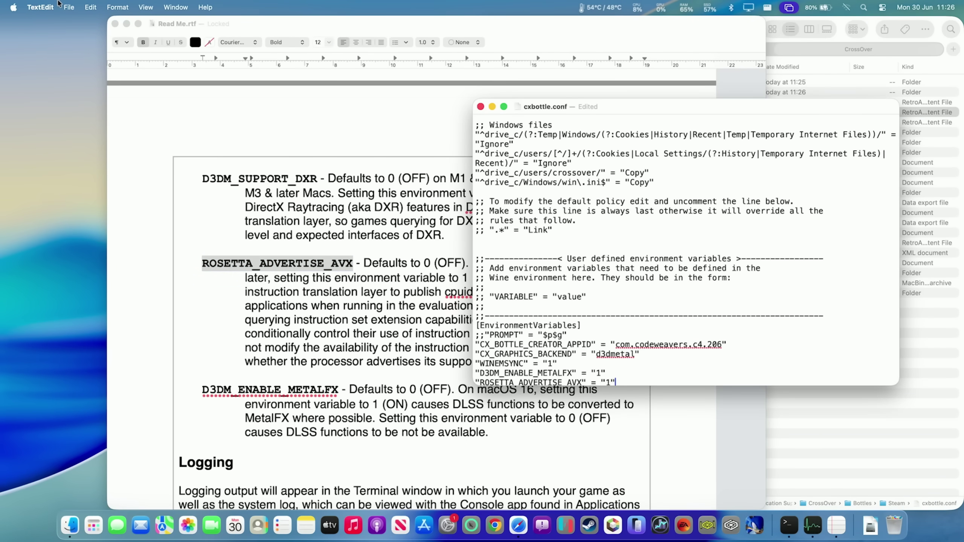
click(67, 7)
click(76, 78)
click(480, 106)
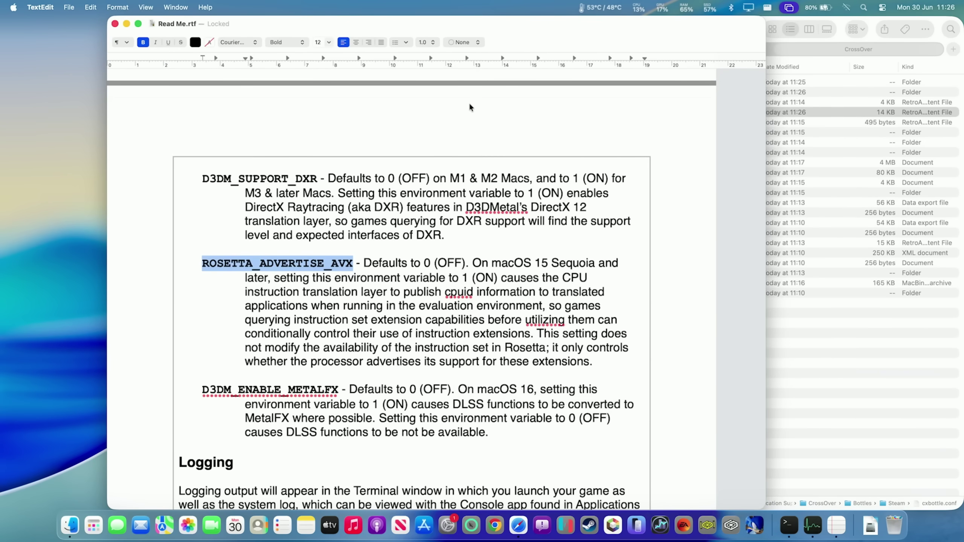
- Highlight nvngx.dll, nvapi64.dll and the system32 path in the Read Me's setup steps
click(115, 24)
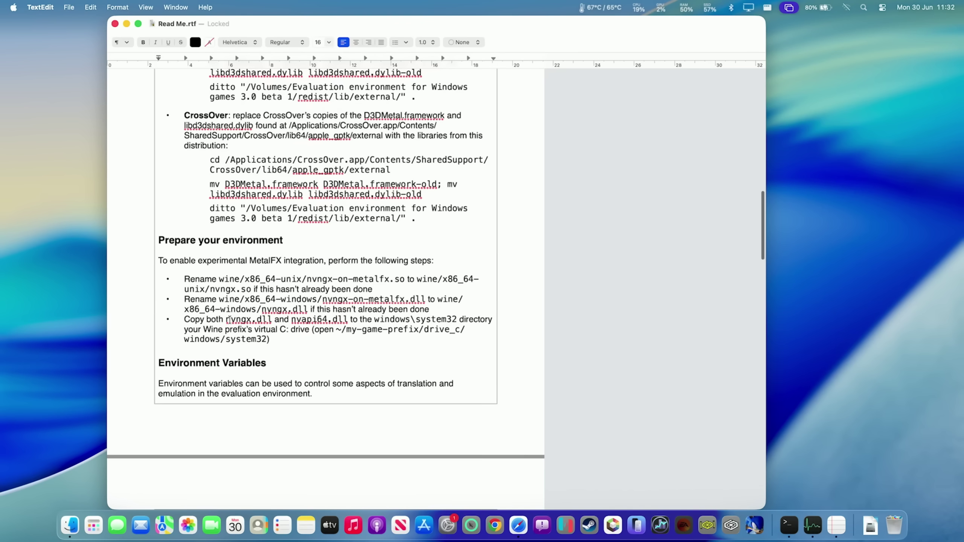
drag(227, 320, 268, 320)
click(268, 319)
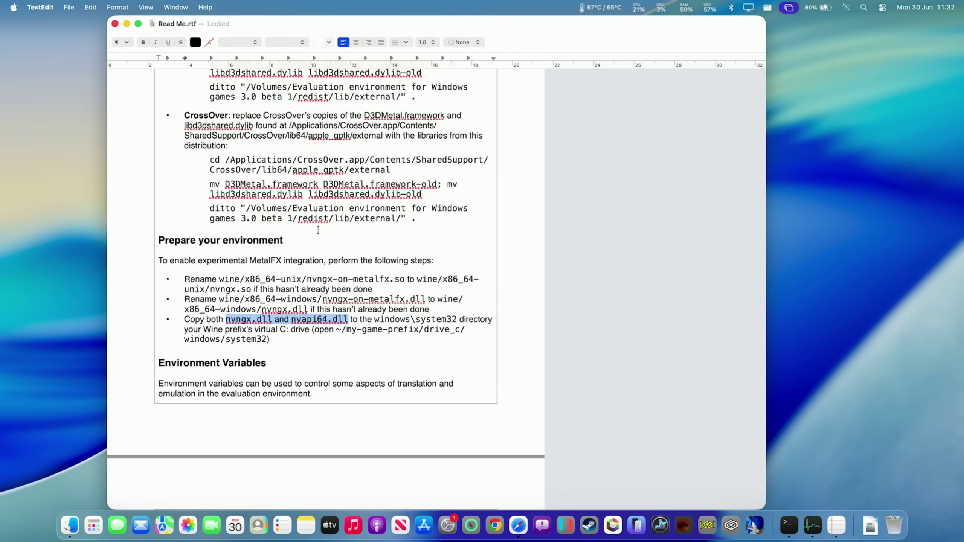
drag(268, 341, 221, 339)
click(220, 339)
- Copy nvngx.dll and nvapi64.dll from x86_64-windows, then switch to the CrossOver tab
click(115, 23)
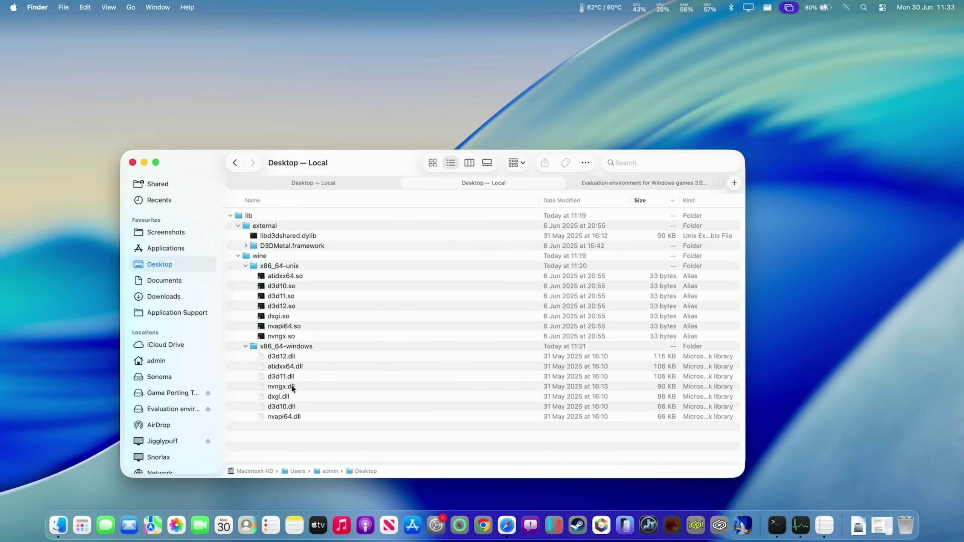
super+click(284, 417)
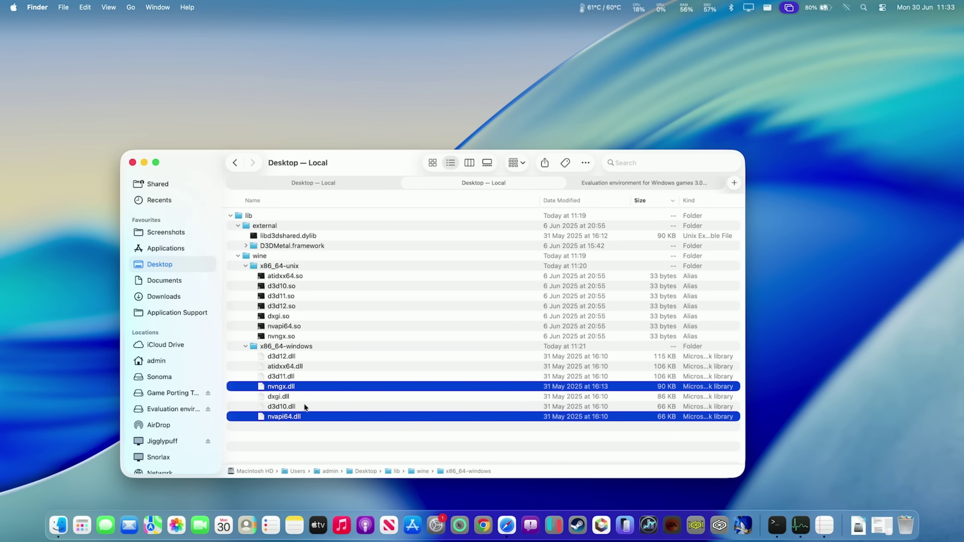
click(86, 6)
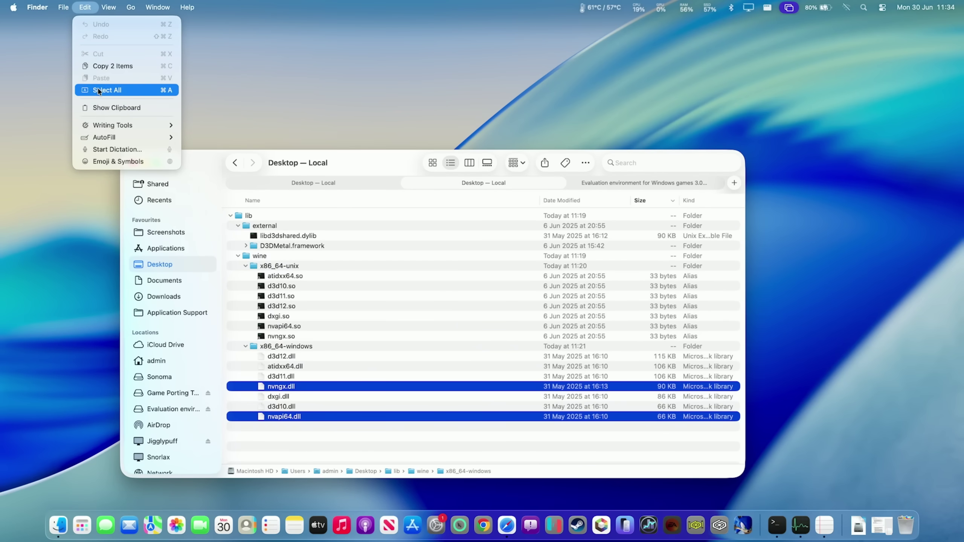
click(106, 67)
key(ctrl+Tab)
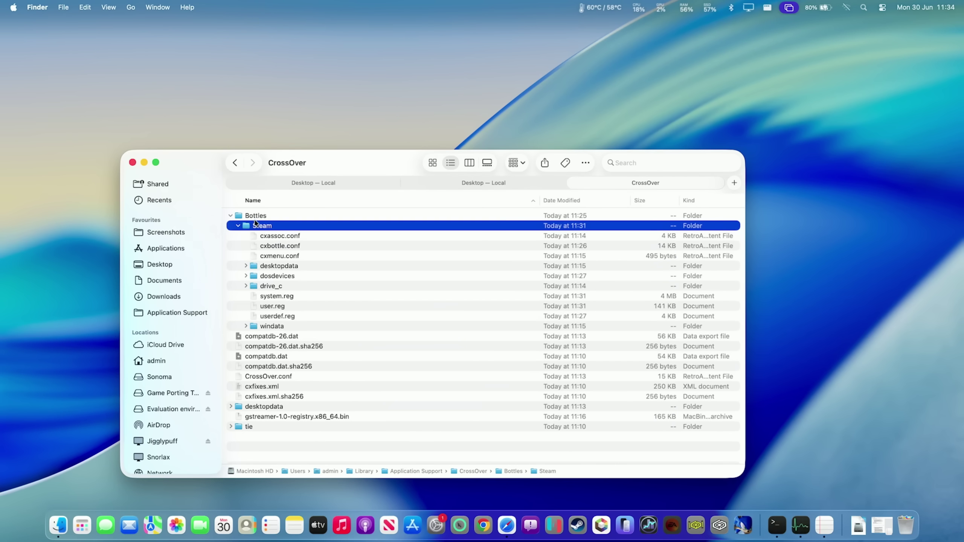
- Paste nvngx.dll and nvapi64.dll into the Steam bottle's drive_c/windows/system32 folder
click(262, 288)
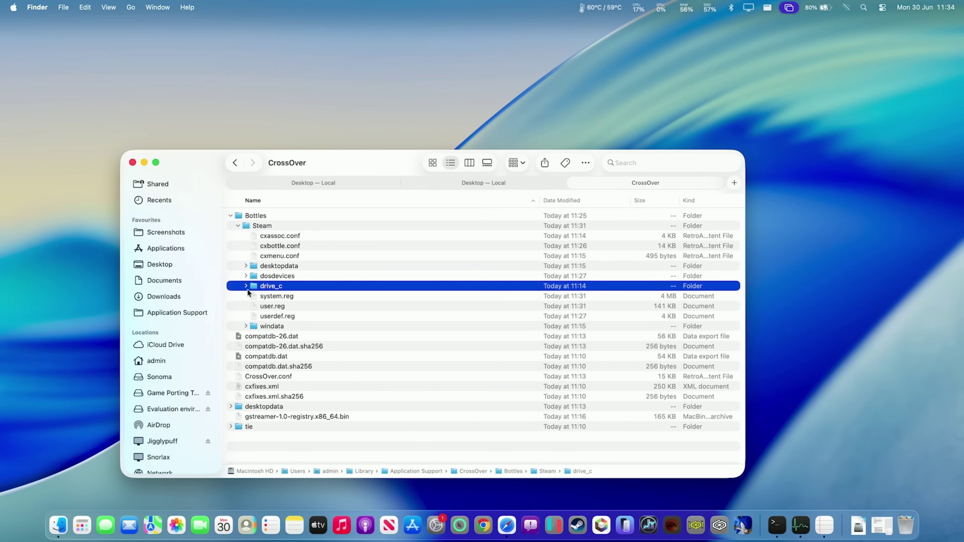
click(246, 287)
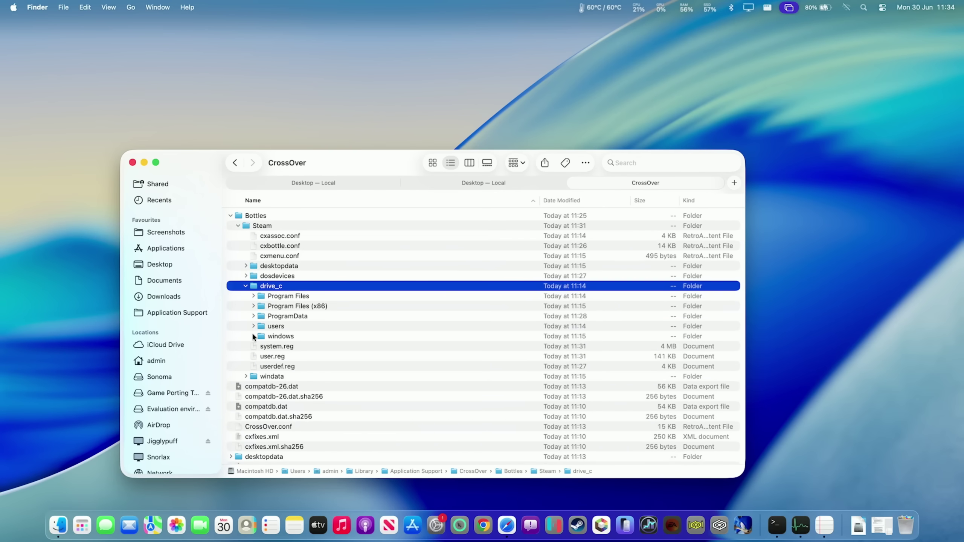
click(252, 336)
scroll(256, 347, down, 8)
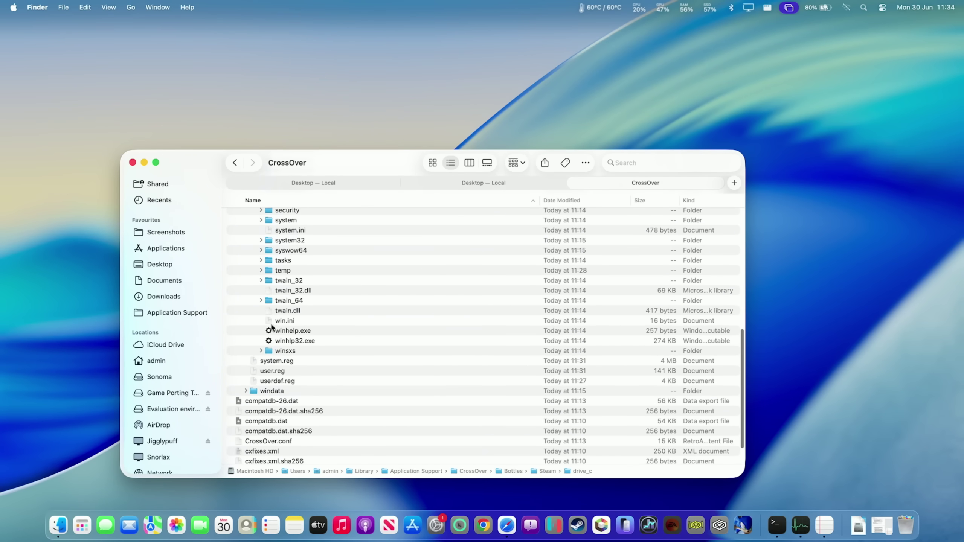
click(264, 241)
double_click(276, 243)
click(84, 4)
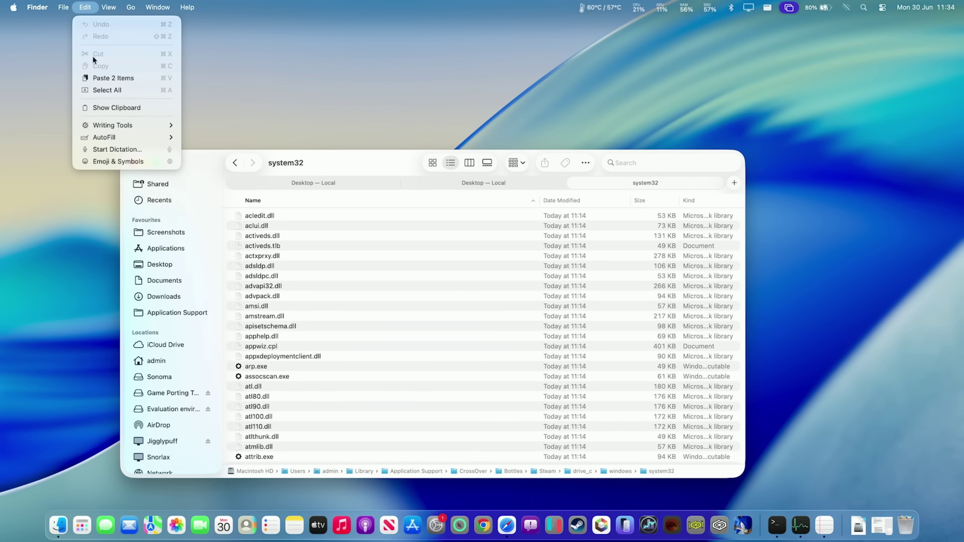
click(113, 78)
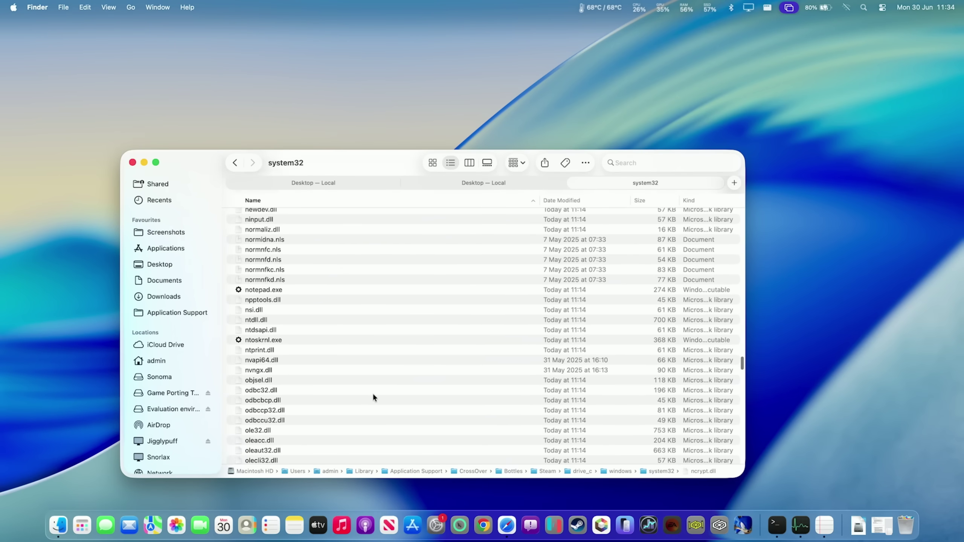
click(277, 370)
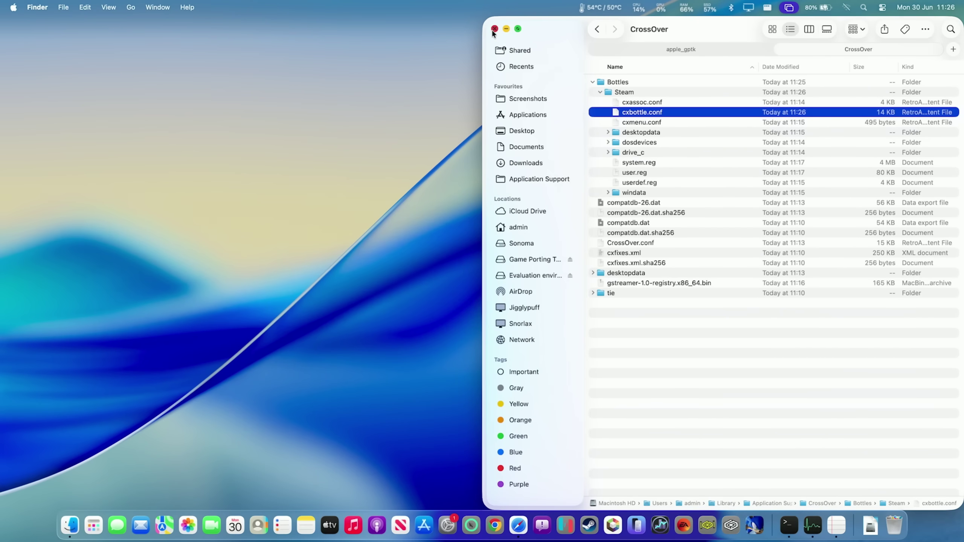
- Close the CrossOver files window and launch Terminal from system search
click(495, 29)
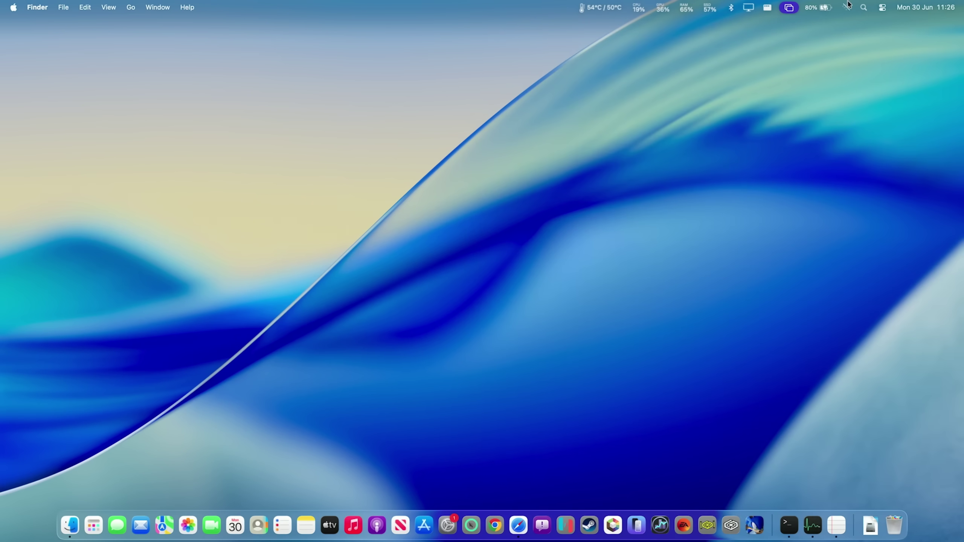
click(864, 7)
text(terminal)
key(Return)
- Enter '/bin/launchctl setenv MTL_HUD_ENABLED 1' at the Terminal prompt, then close Terminal
key(super+v)
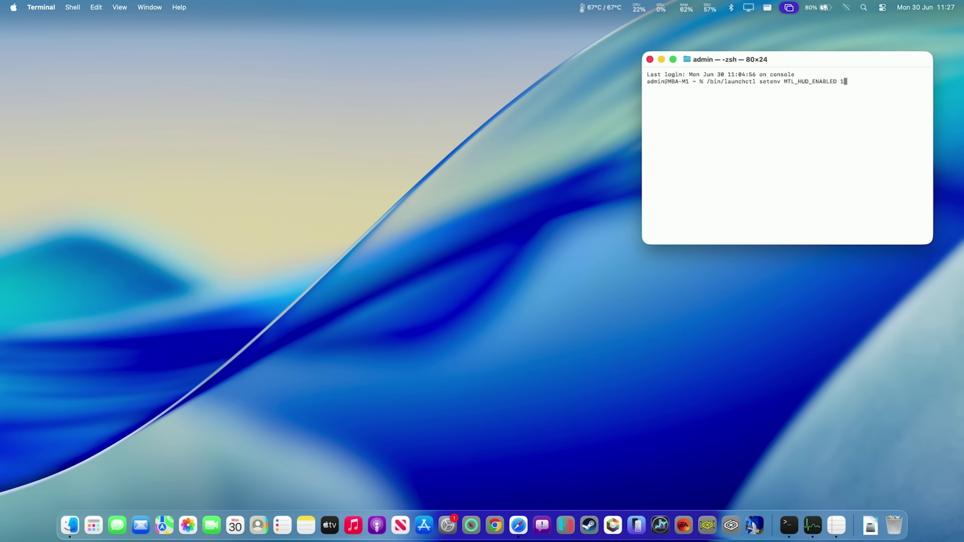
drag(904, 89, 772, 83)
click(766, 82)
click(650, 60)
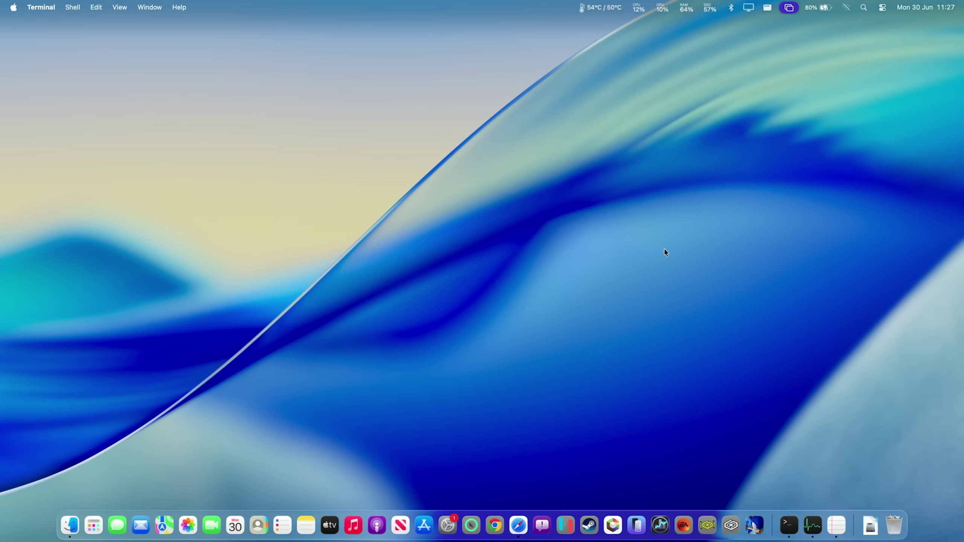
- Open CrossOver Preview and launch Steam from the Steam bottle
click(715, 525)
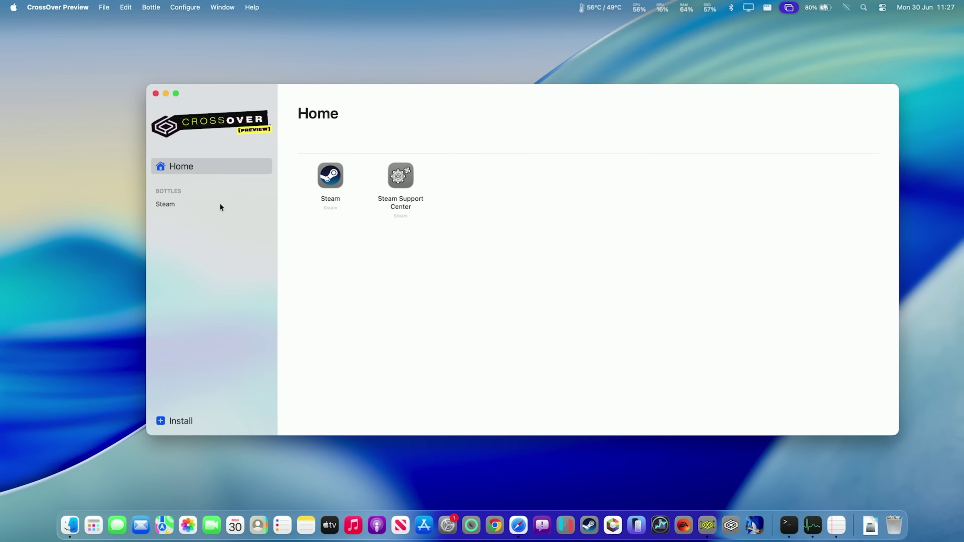
click(219, 201)
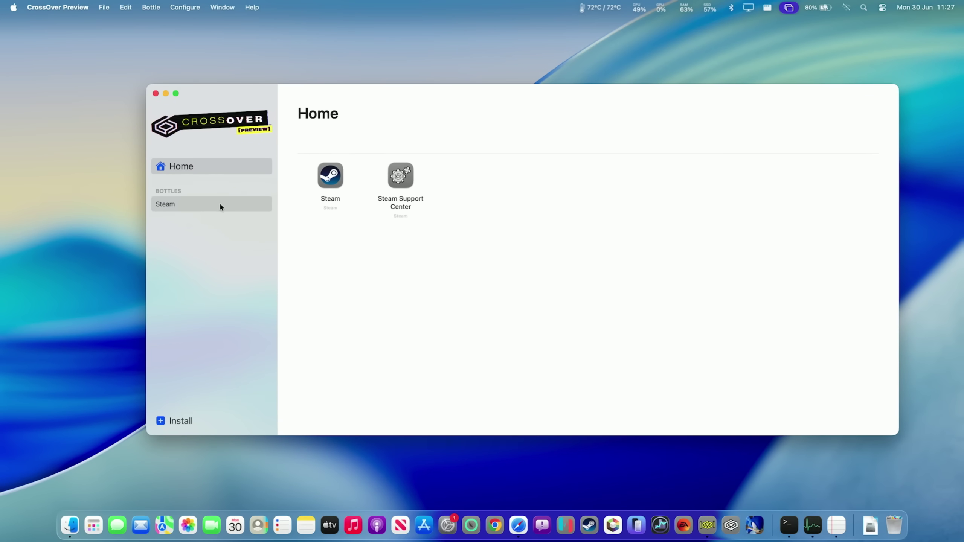
double_click(328, 185)
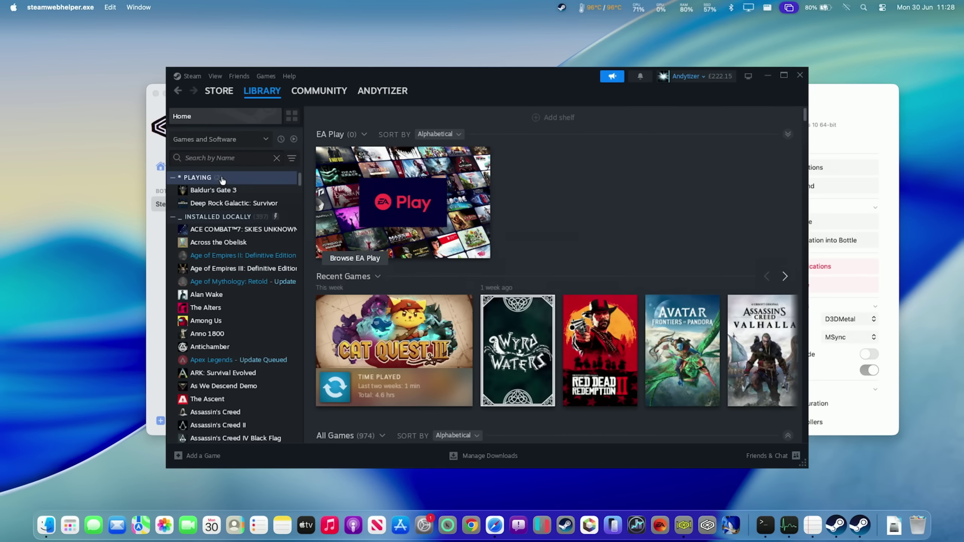
text(cyber)
- Play Cyberpunk 2077 from its Steam page and accept the licence agreement
click(222, 189)
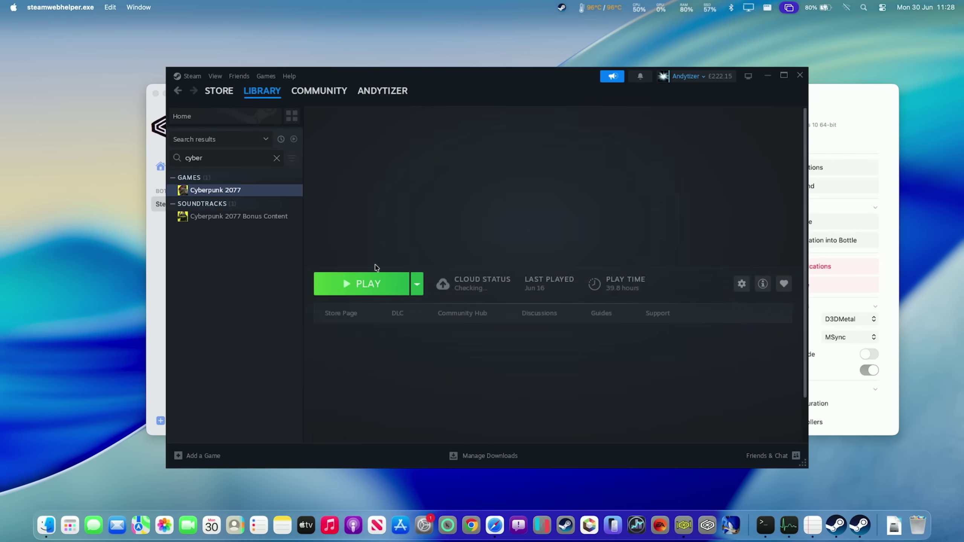
click(375, 290)
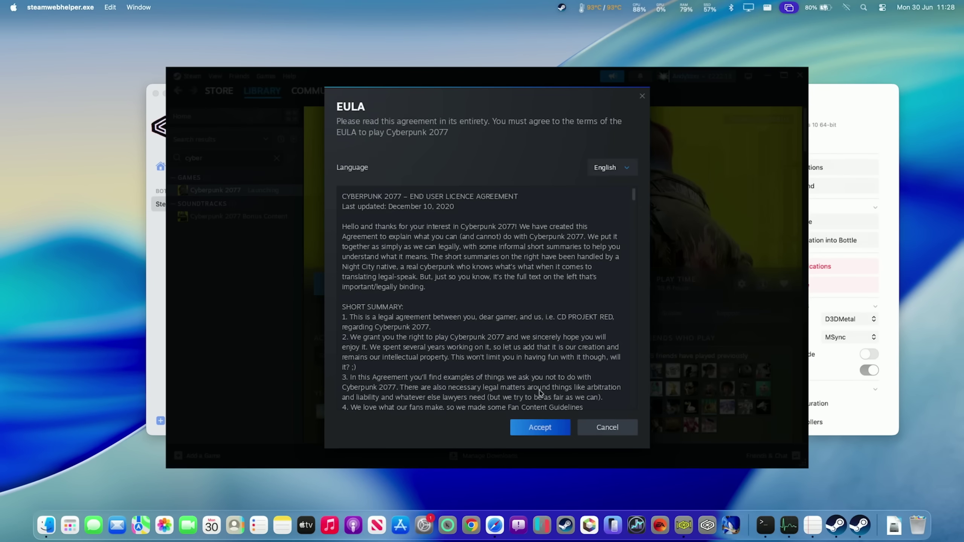
click(540, 428)
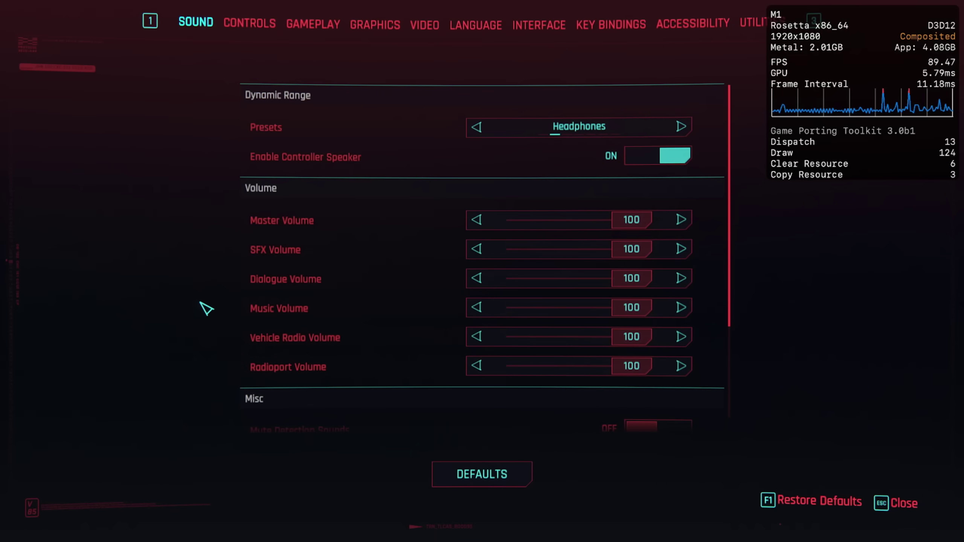
- In GRAPHICS, enable DLSS Frame Generation and DLSS Super Resolution, then apply and confirm
click(386, 38)
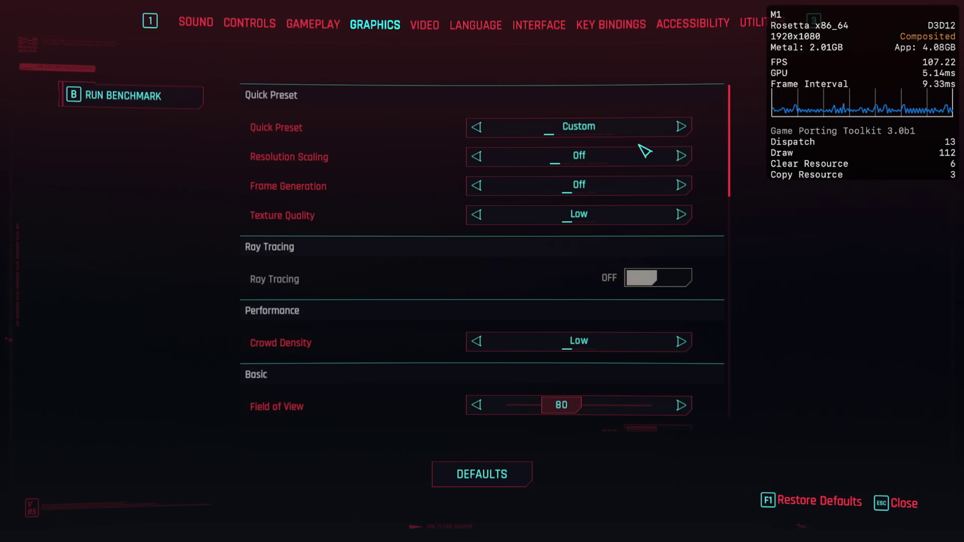
click(681, 186)
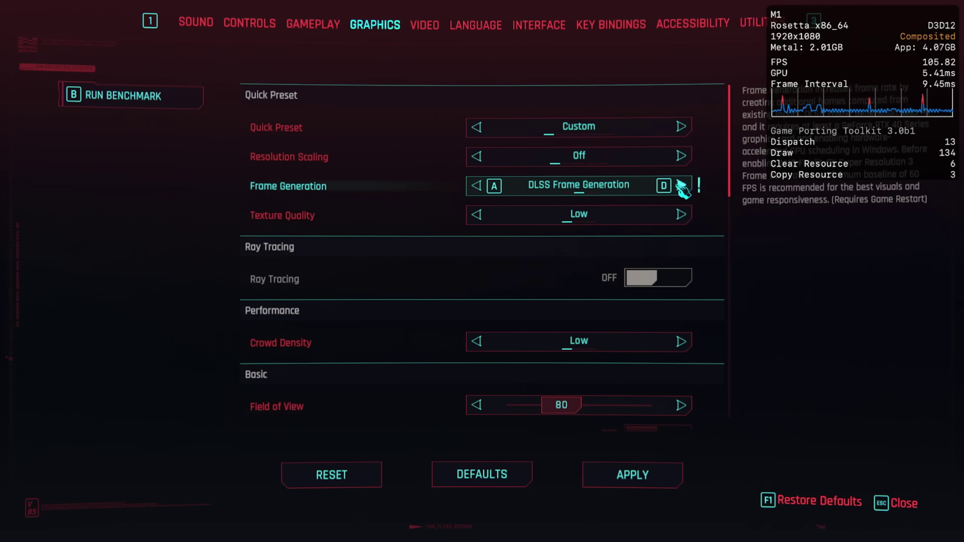
click(681, 156)
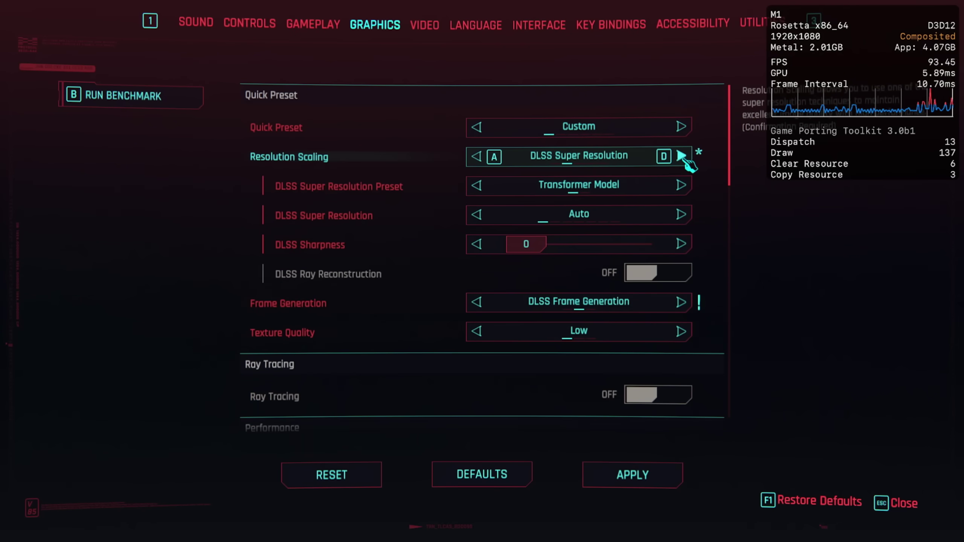
click(477, 157)
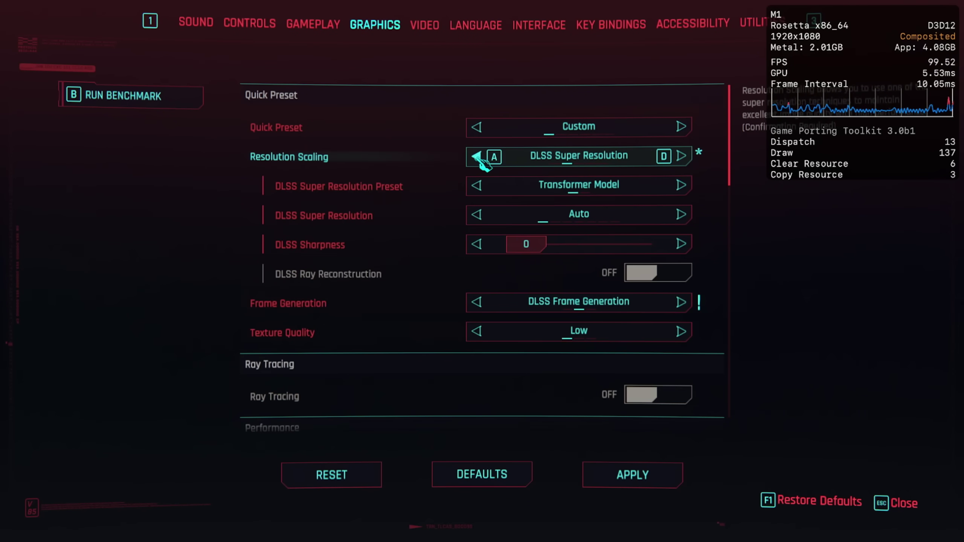
click(681, 156)
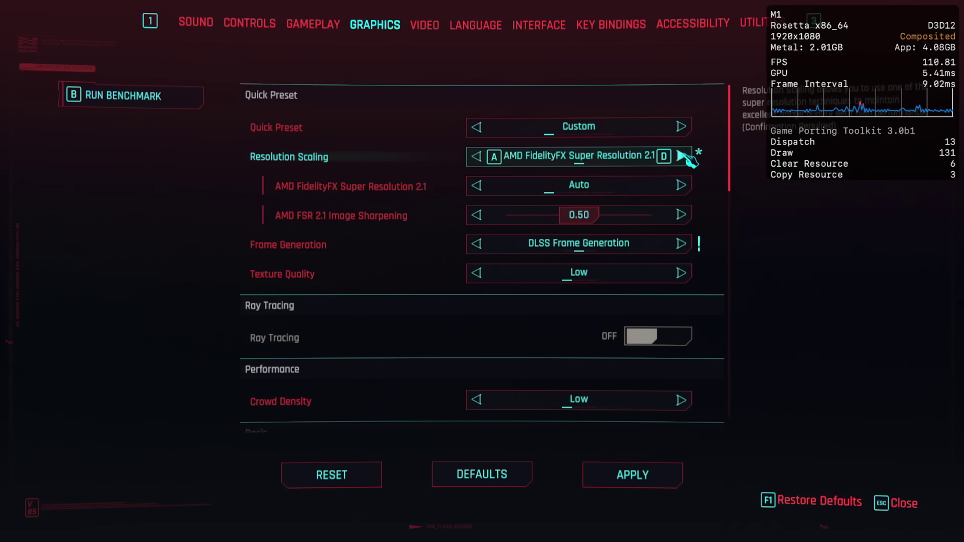
click(477, 157)
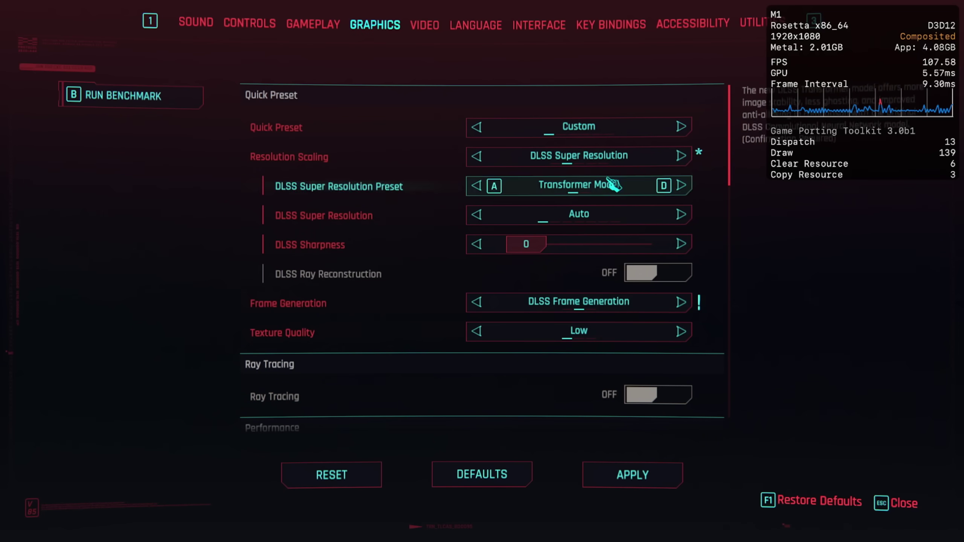
click(631, 479)
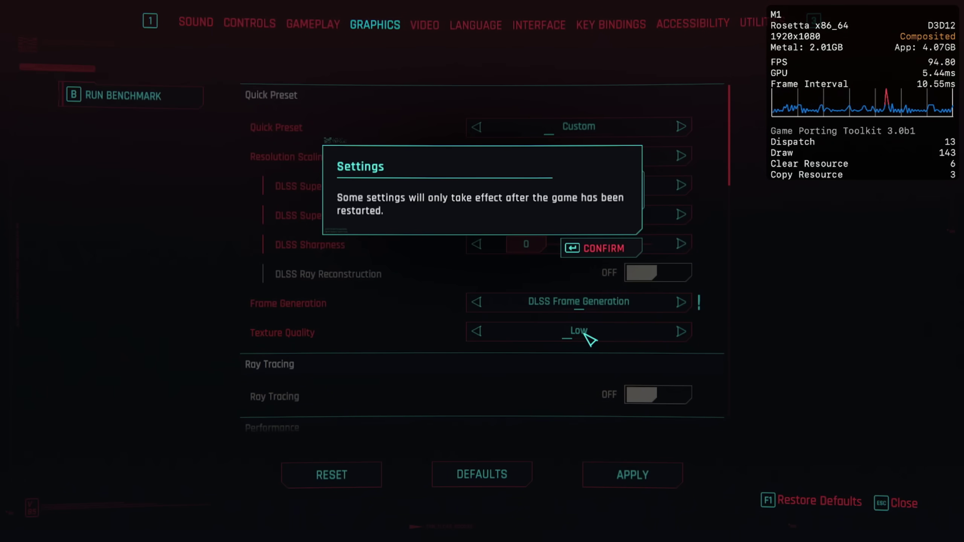
click(574, 249)
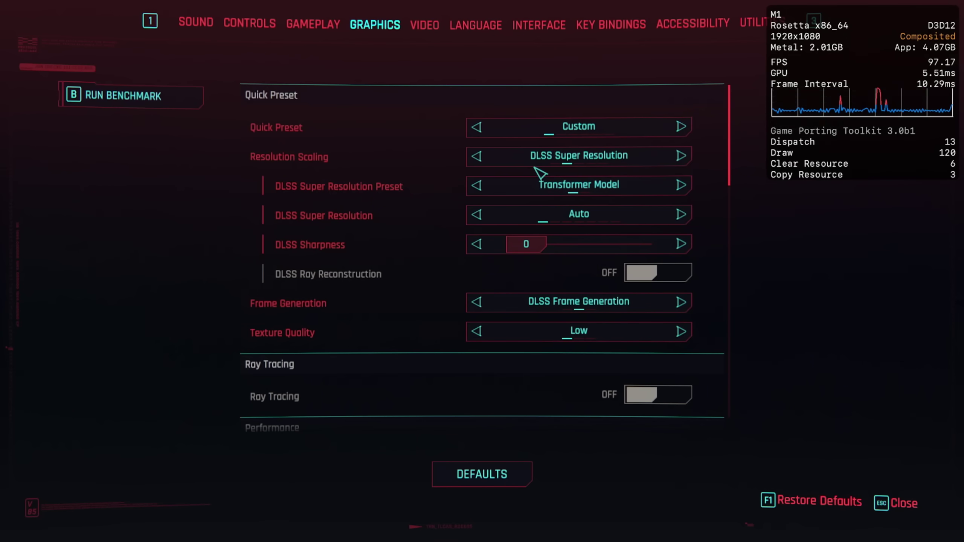
mouse_move(570, 163)
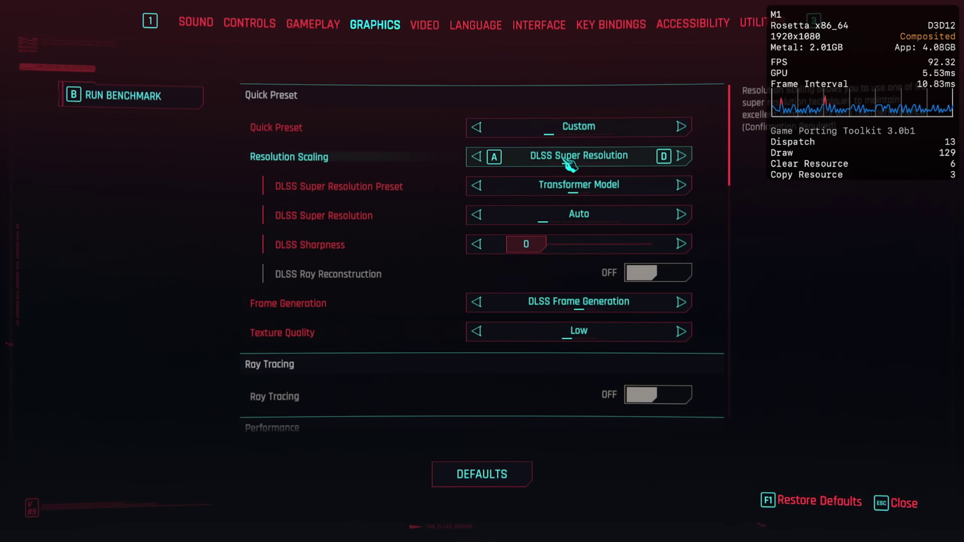
- Leave settings for the main menu and switch to the third-person driving camera
key(Escape)
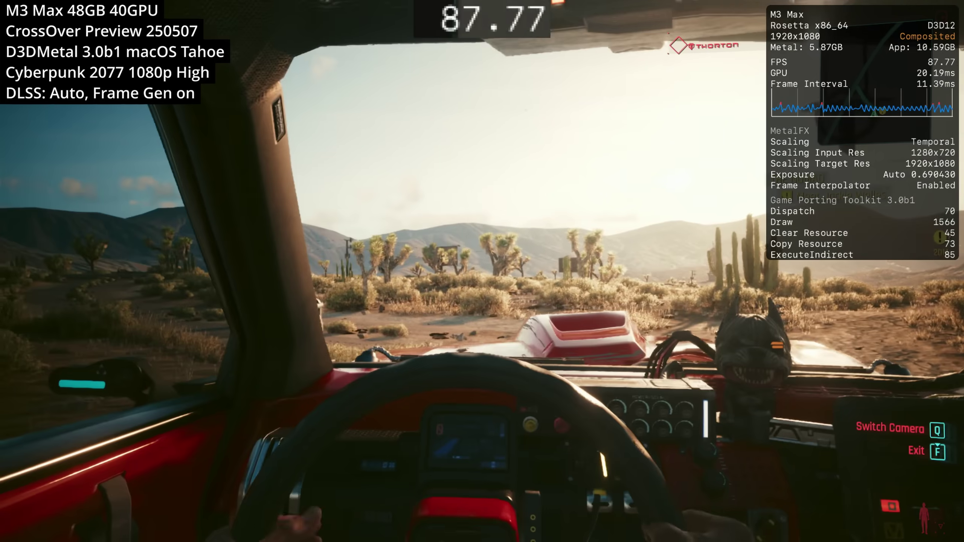
key(q)
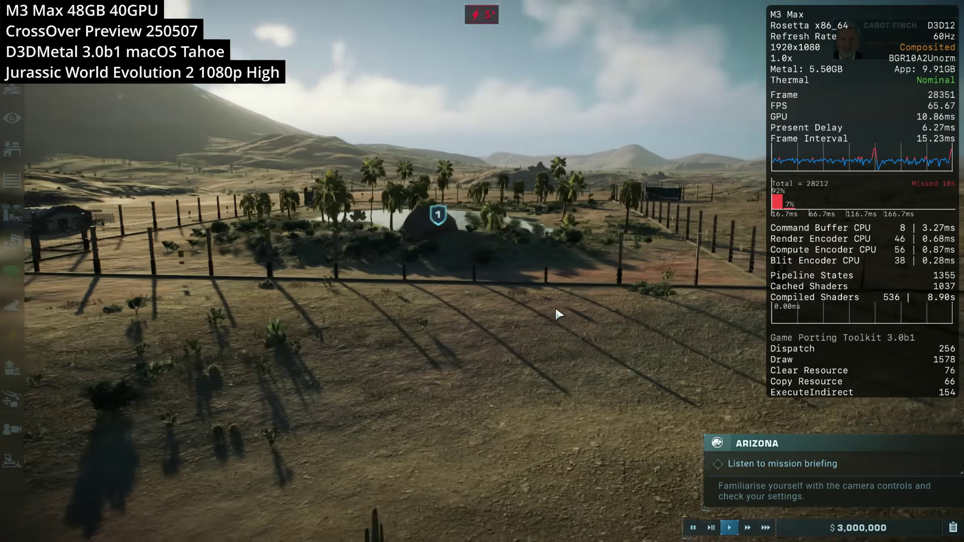
scroll(556, 315, up, 5)
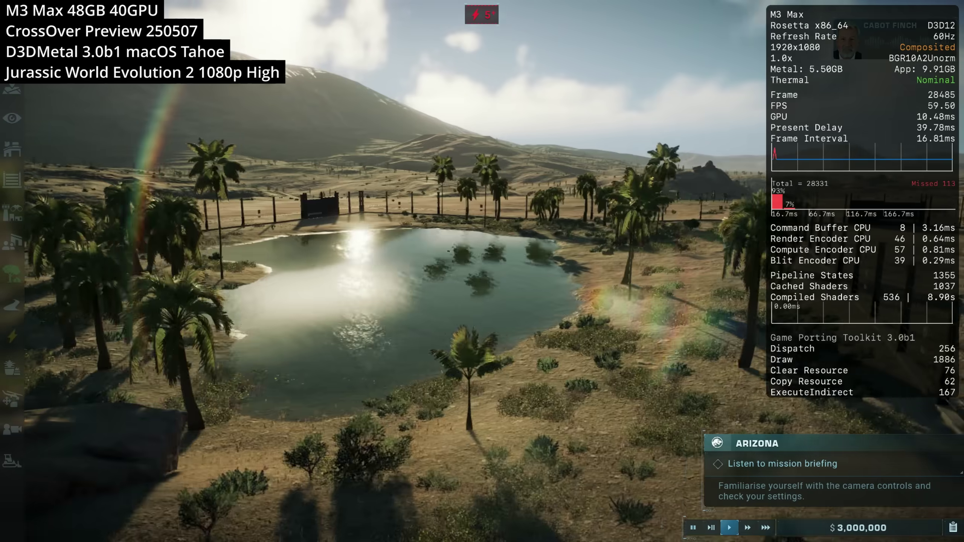
scroll(495, 226, up, 5)
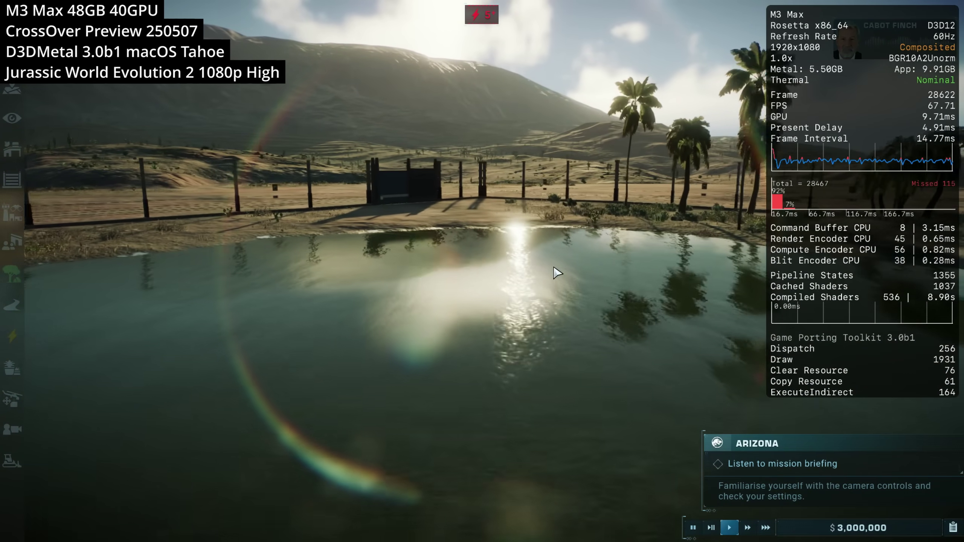
- Rotate the camera toward the park's fence and gate
key(q)
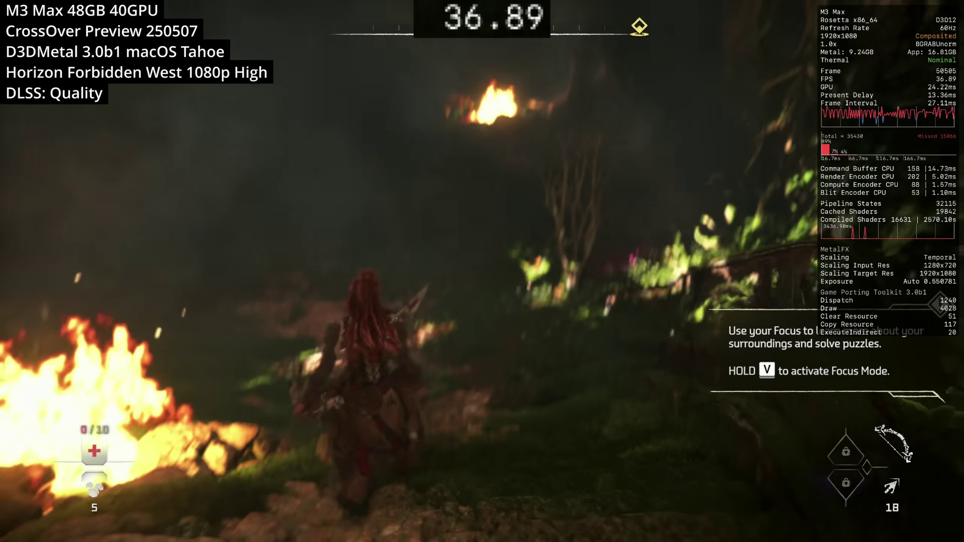
- Activate Focus Mode in Horizon Forbidden West to scan the surroundings
key(v)
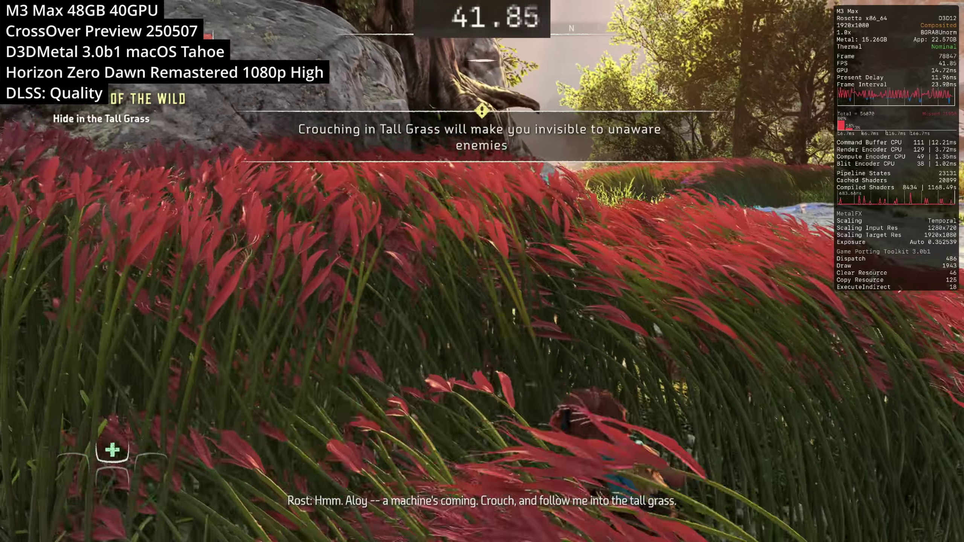
- Walk Aloy forward through the tall red grass, past the large rock, toward the tree
key(w)
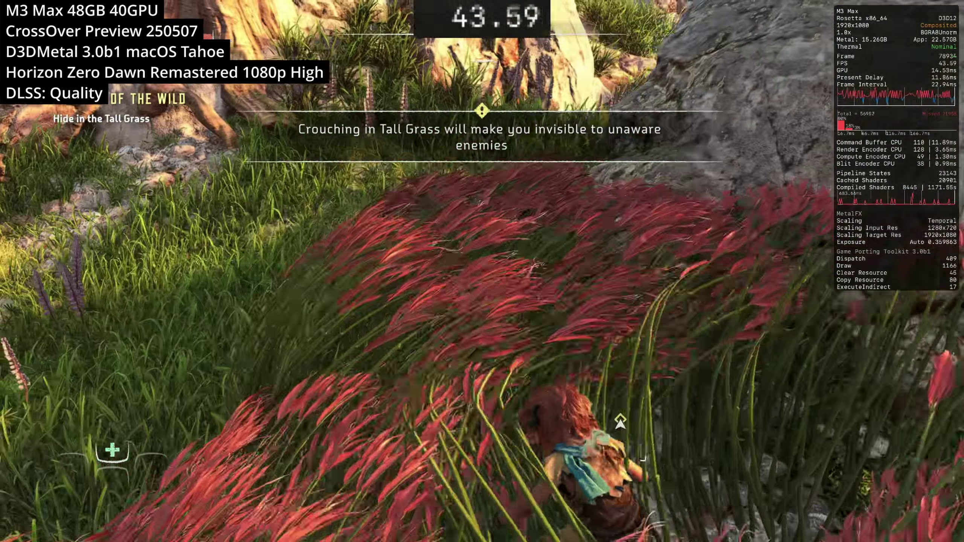
key(w)
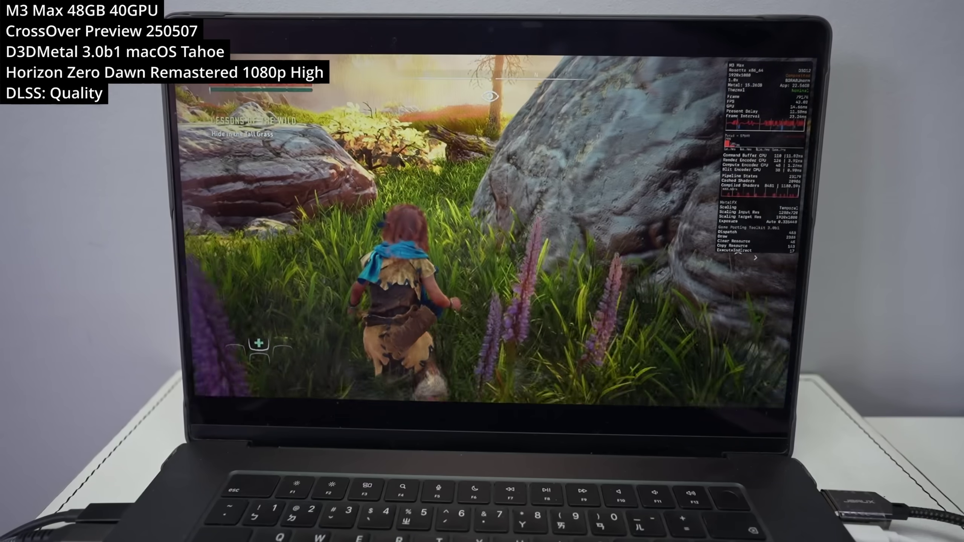
key(w)
key(w)
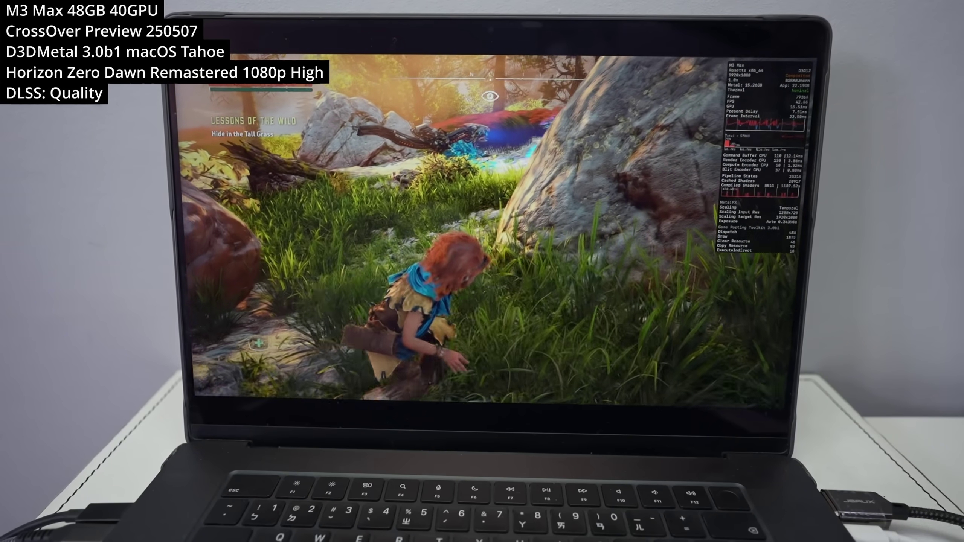